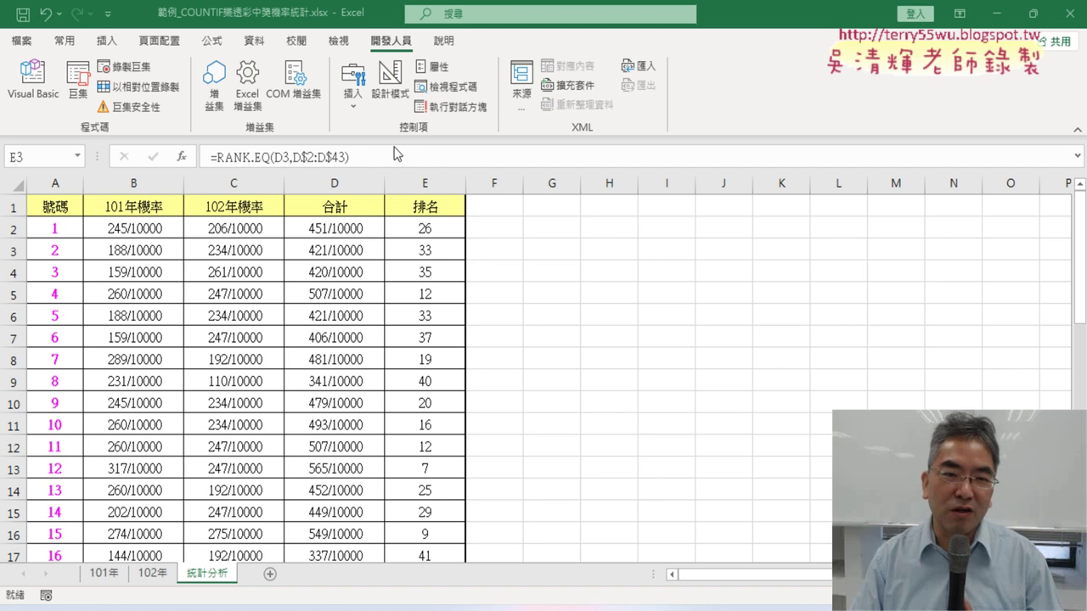
# Draw a trial form button, cancel its macro assignment and delete it.
pyautogui.click(348, 111)
pyautogui.click(346, 151)
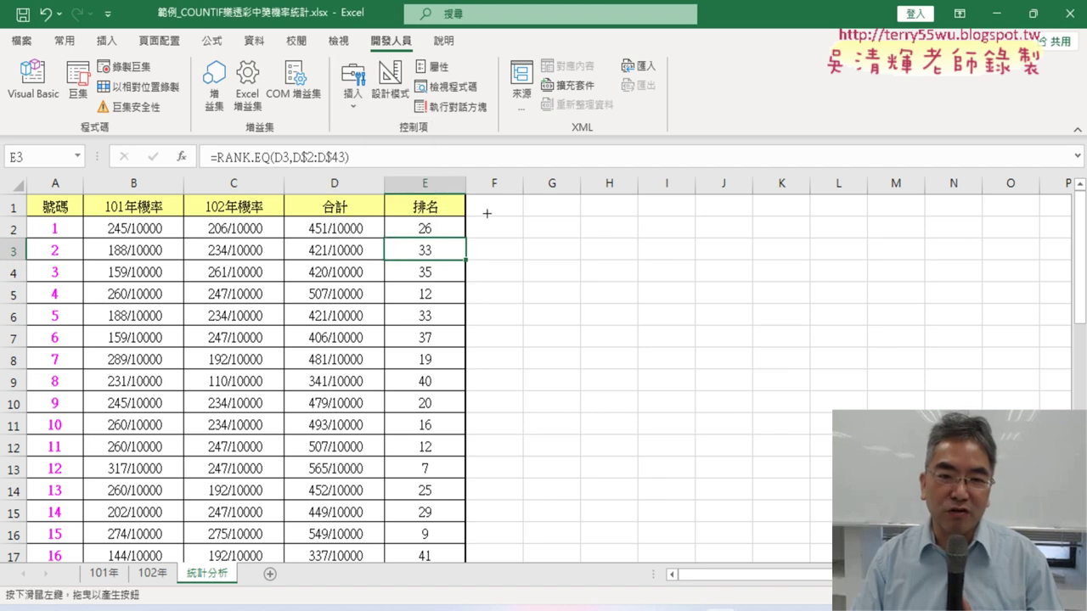
pyautogui.moveTo(569, 213); pyautogui.dragTo(719, 251)
pyautogui.click(521, 221)
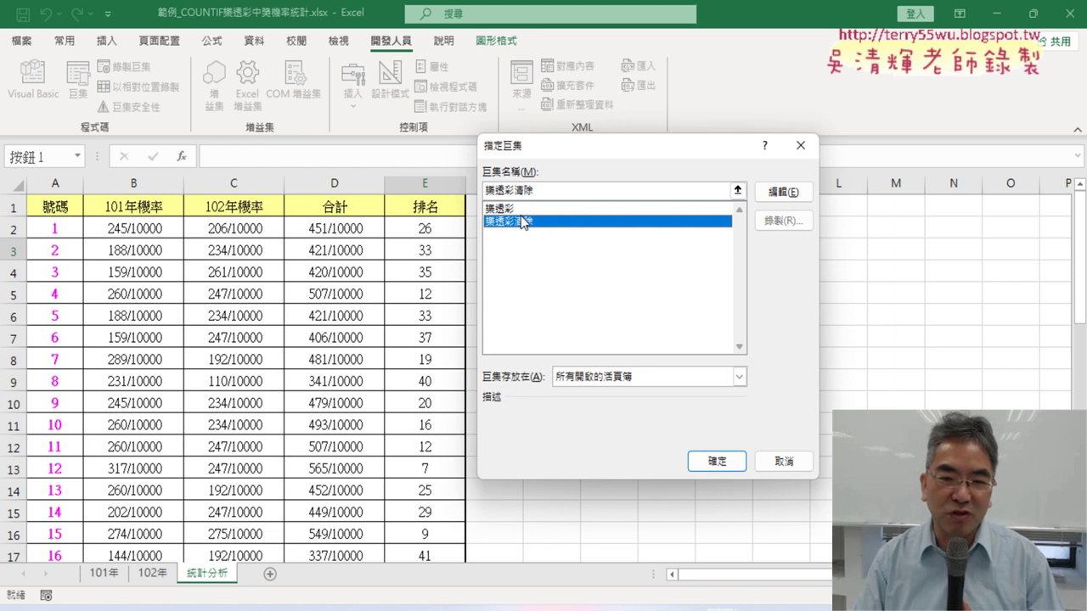
pyautogui.click(514, 210)
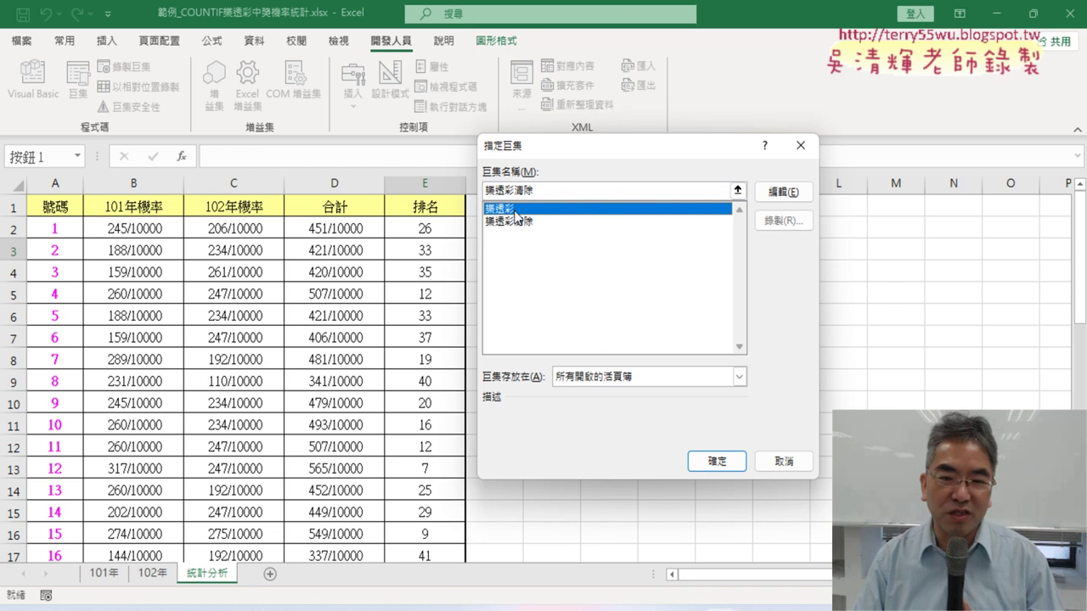
pyautogui.click(800, 145)
pyautogui.press('Delete')
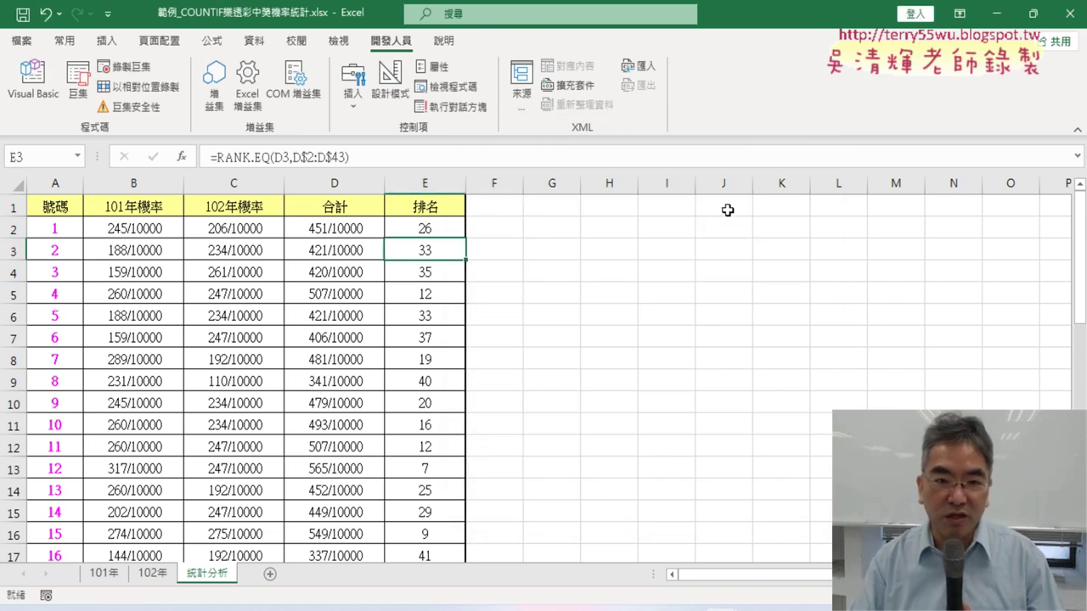
# Draw a form button over G2:J3 and assign it the 樂透彩 macro.
pyautogui.click(353, 110)
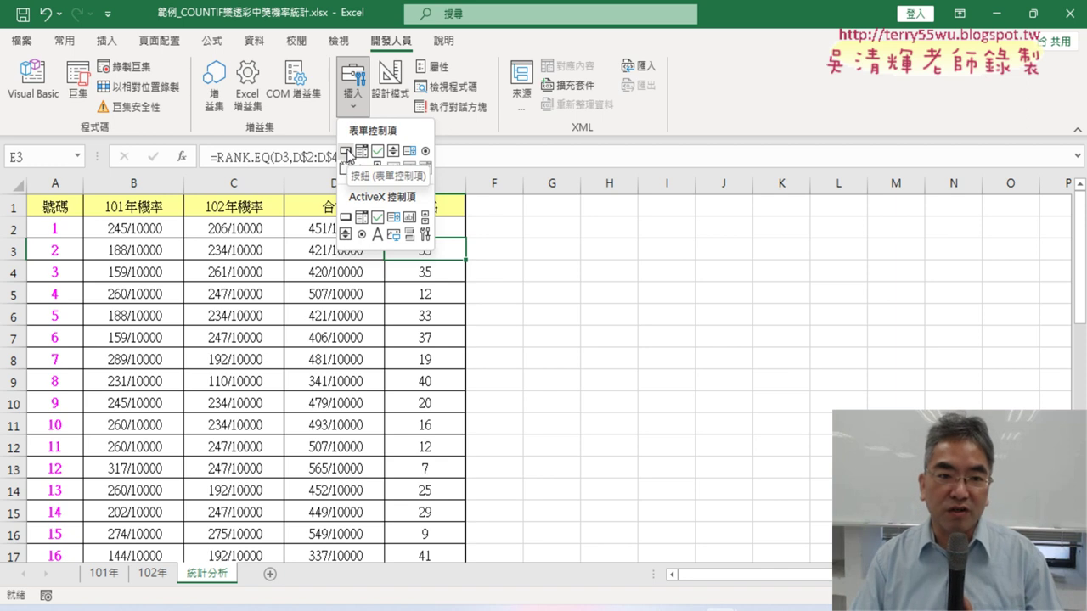
pyautogui.click(345, 151)
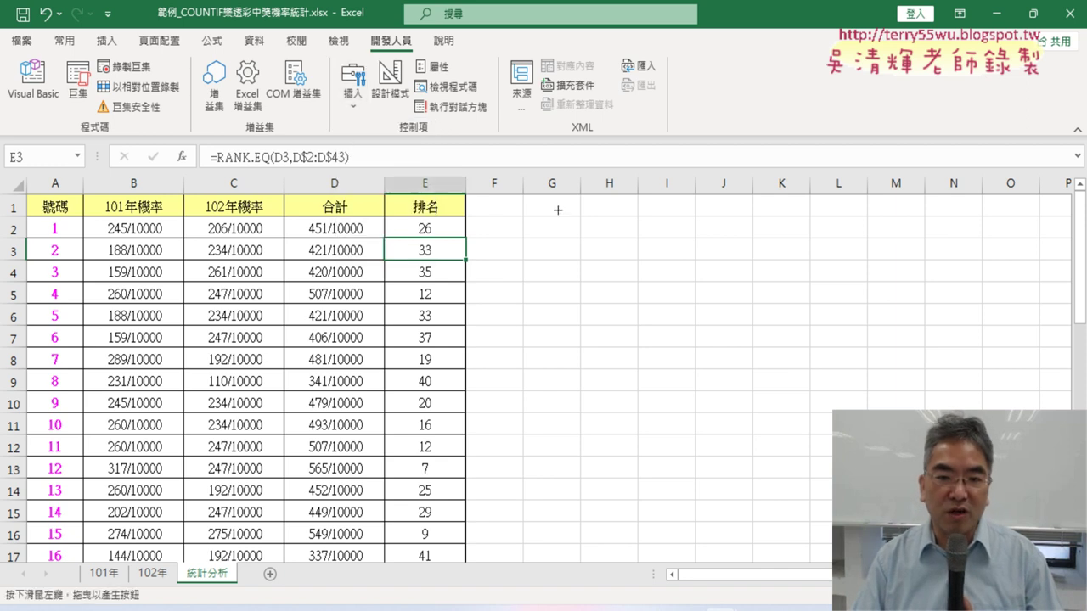
pyautogui.moveTo(558, 210); pyautogui.dragTo(725, 247)
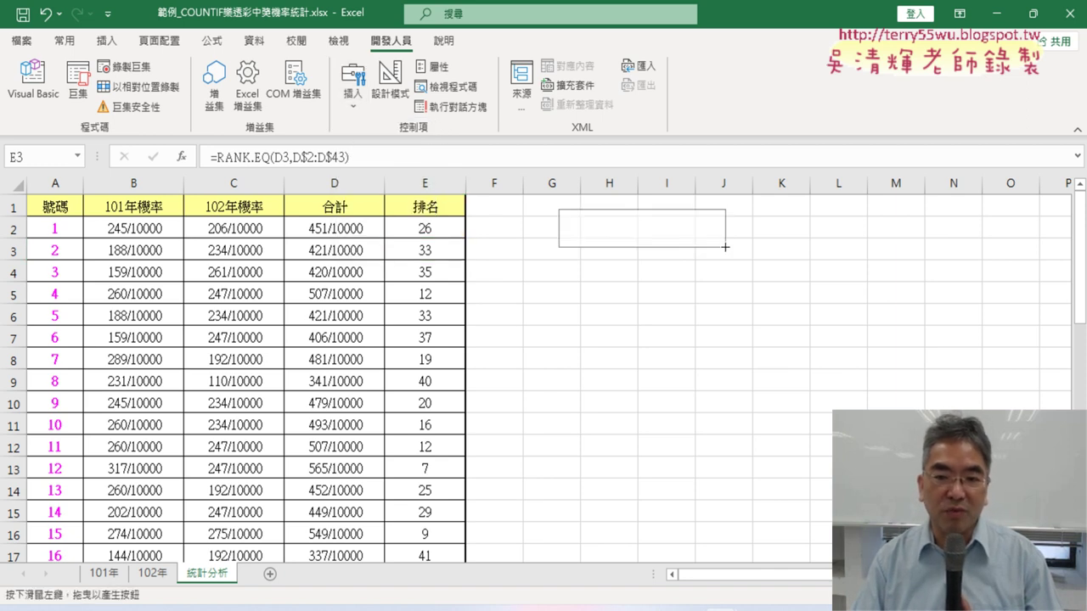
pyautogui.moveTo(726, 247); pyautogui.dragTo(725, 247)
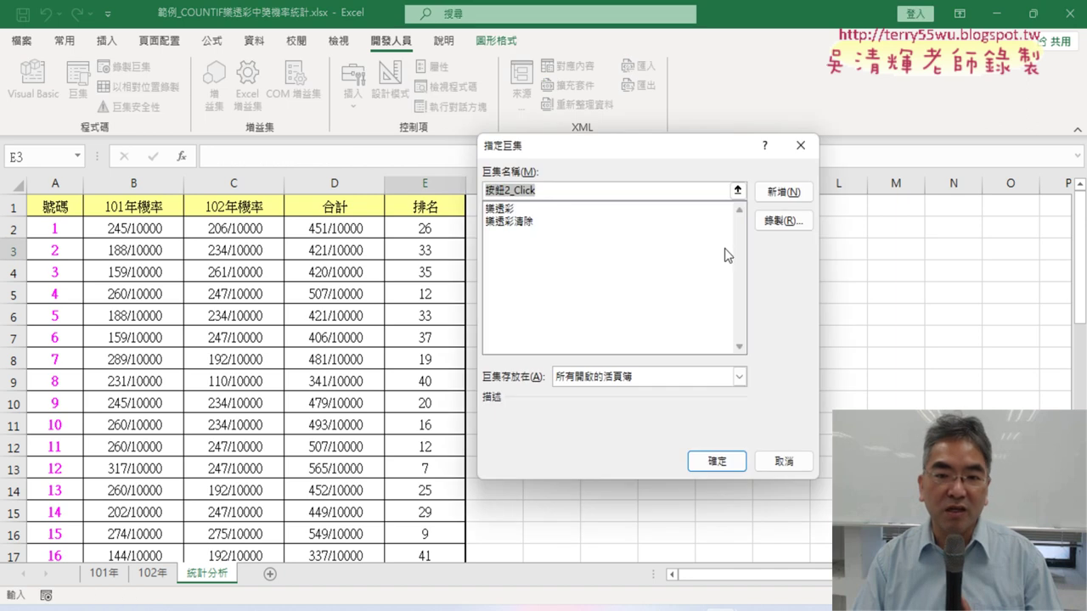
pyautogui.moveTo(594, 157); pyautogui.dragTo(652, 237)
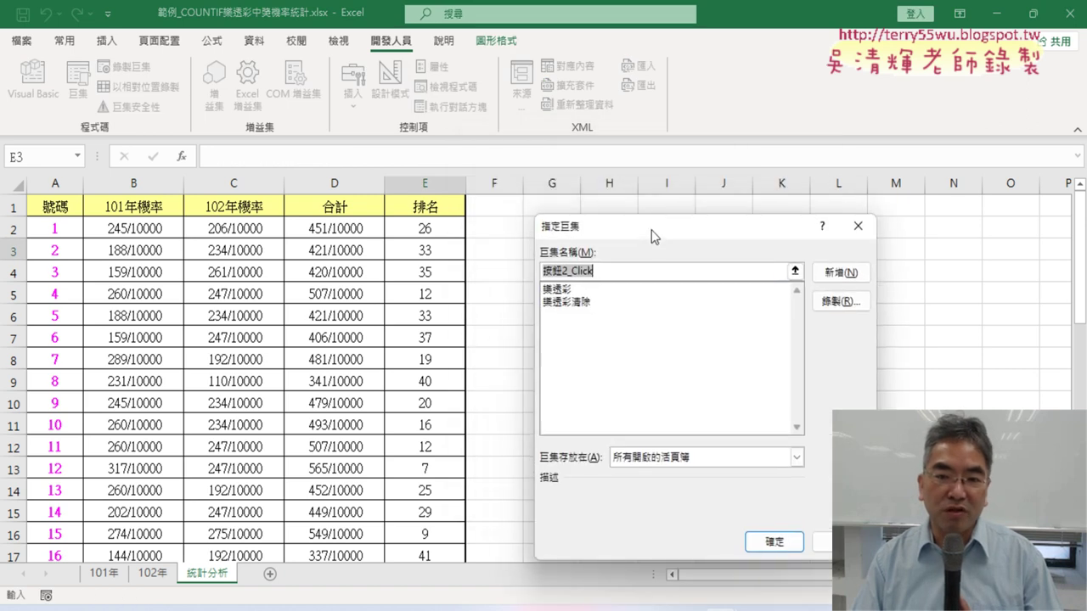
pyautogui.click(557, 290)
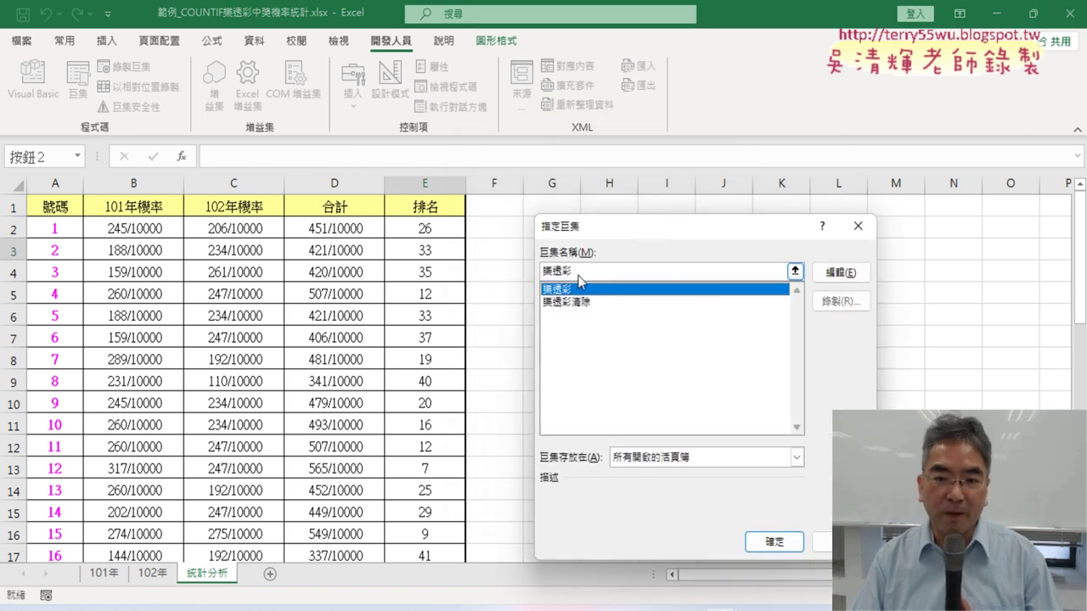
pyautogui.rightClick(558, 274)
pyautogui.click(589, 306)
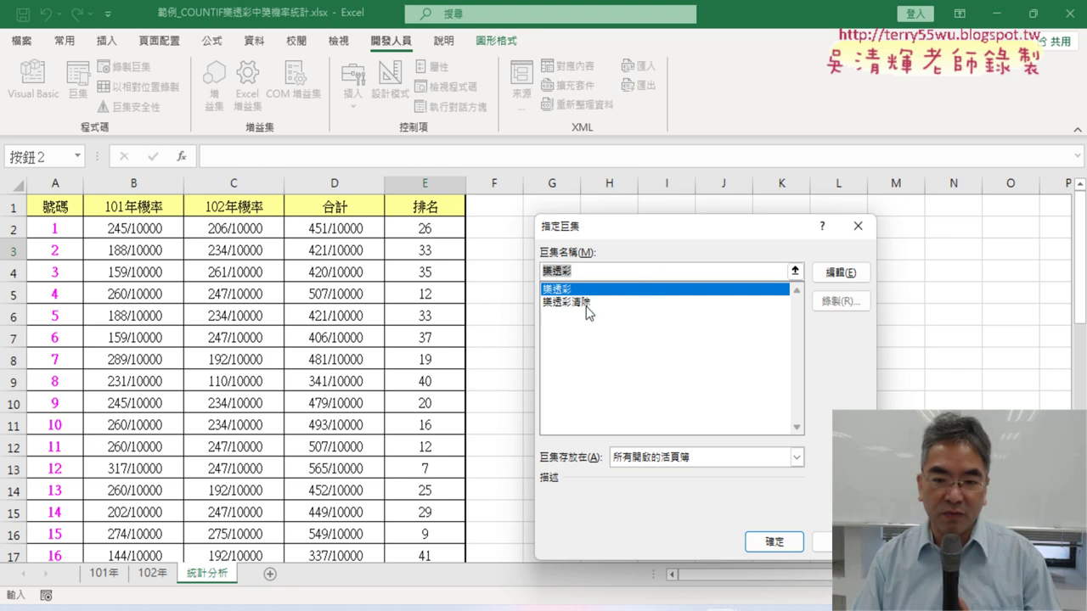
pyautogui.click(774, 543)
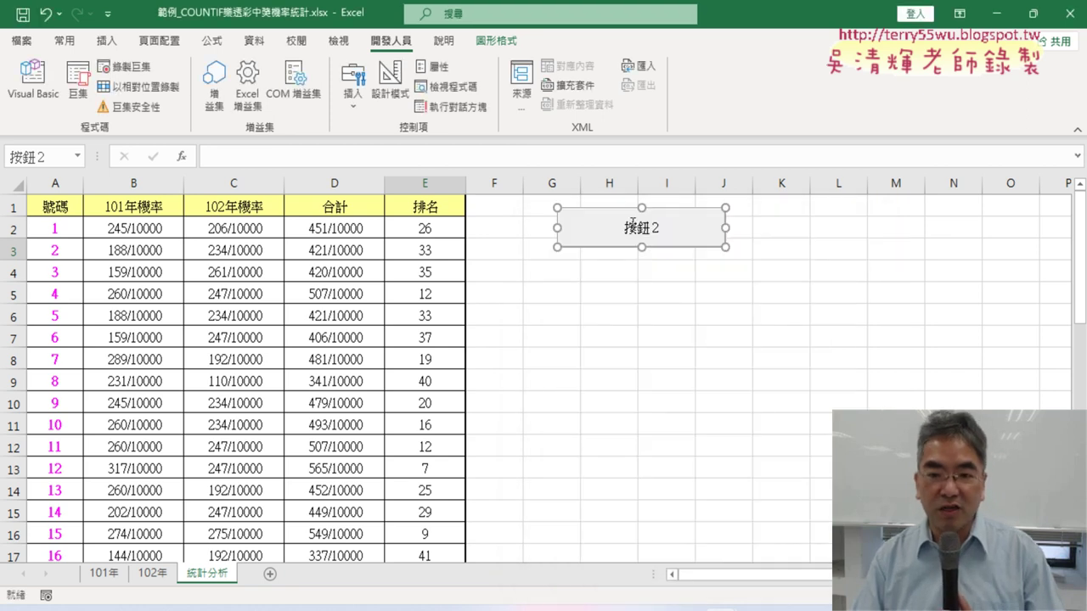
# Change the button's caption to 樂透彩.
pyautogui.click(632, 222)
pyautogui.press('BackSpace')
pyautogui.press('Delete')
pyautogui.press('Delete')
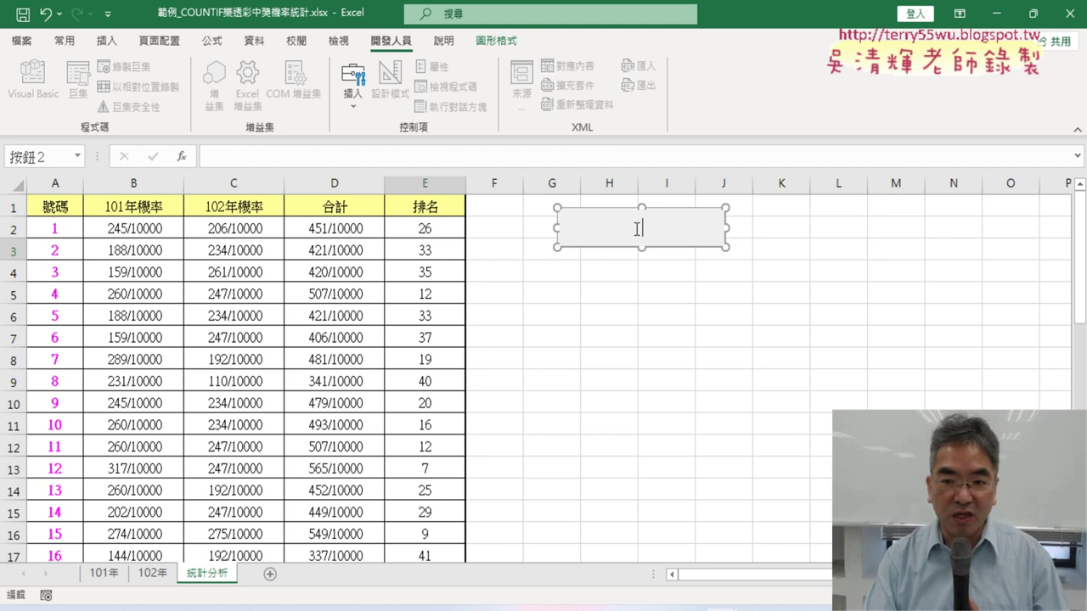
pyautogui.write('樂透彩')
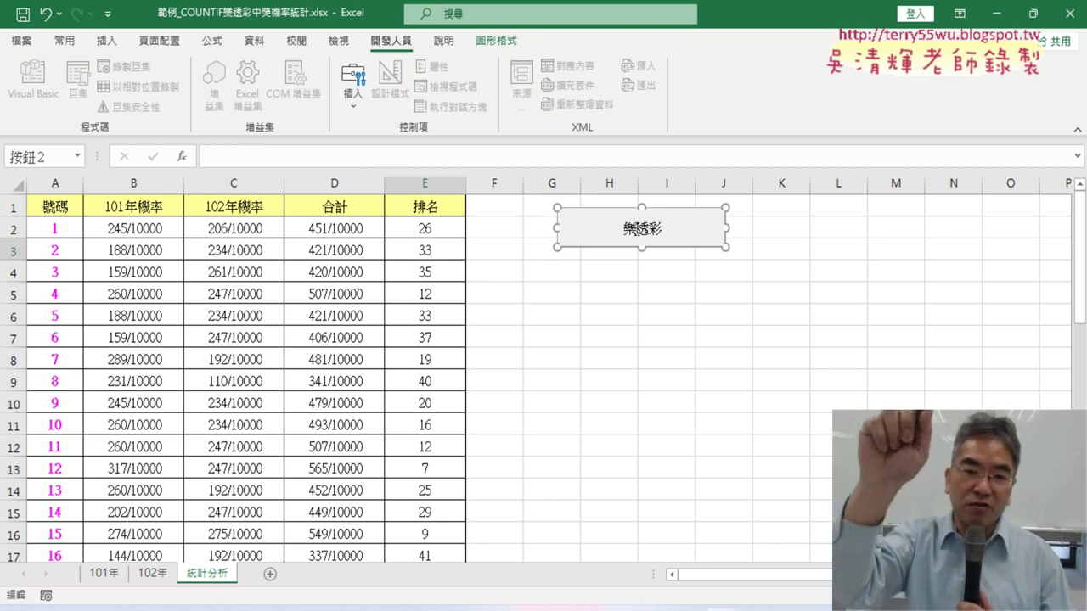
pyautogui.click(640, 295)
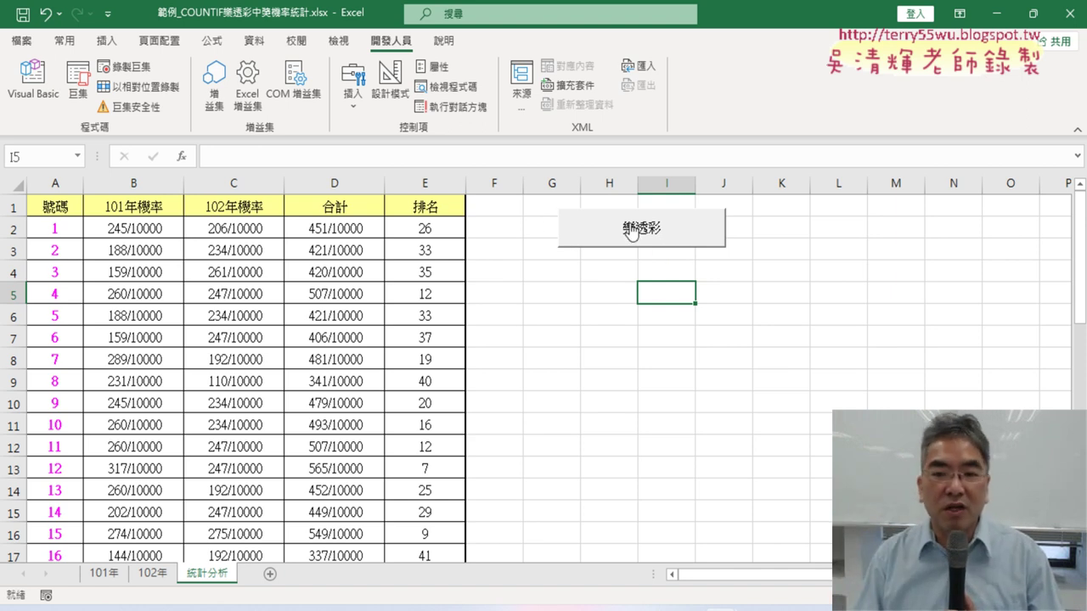
# Draw a second form button below 樂透彩 and assign it the 樂透彩清除 macro.
pyautogui.click(352, 85)
pyautogui.click(346, 153)
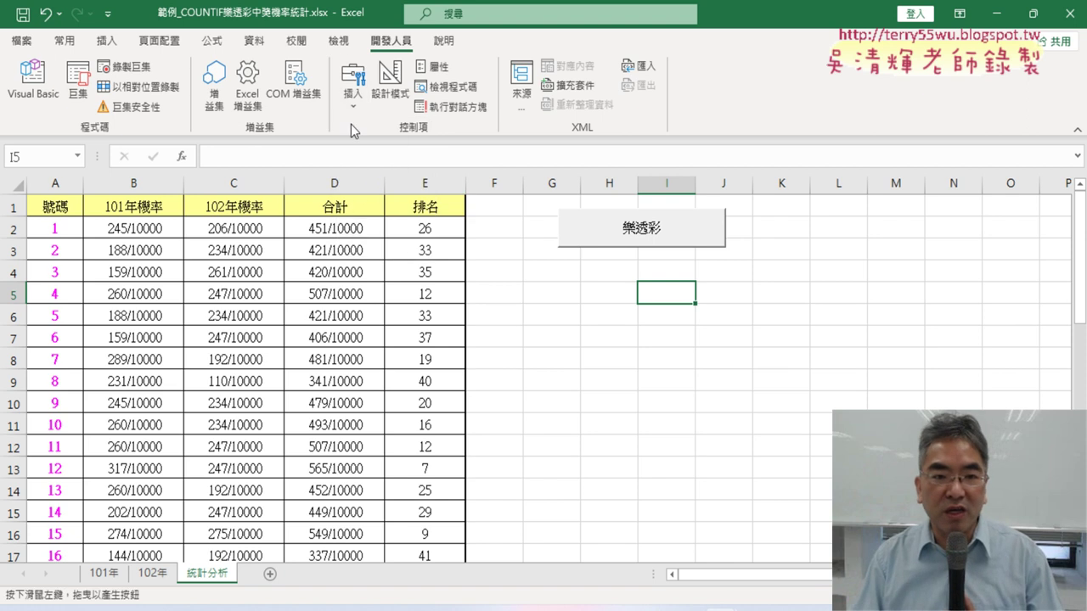
pyautogui.click(352, 85)
pyautogui.click(347, 153)
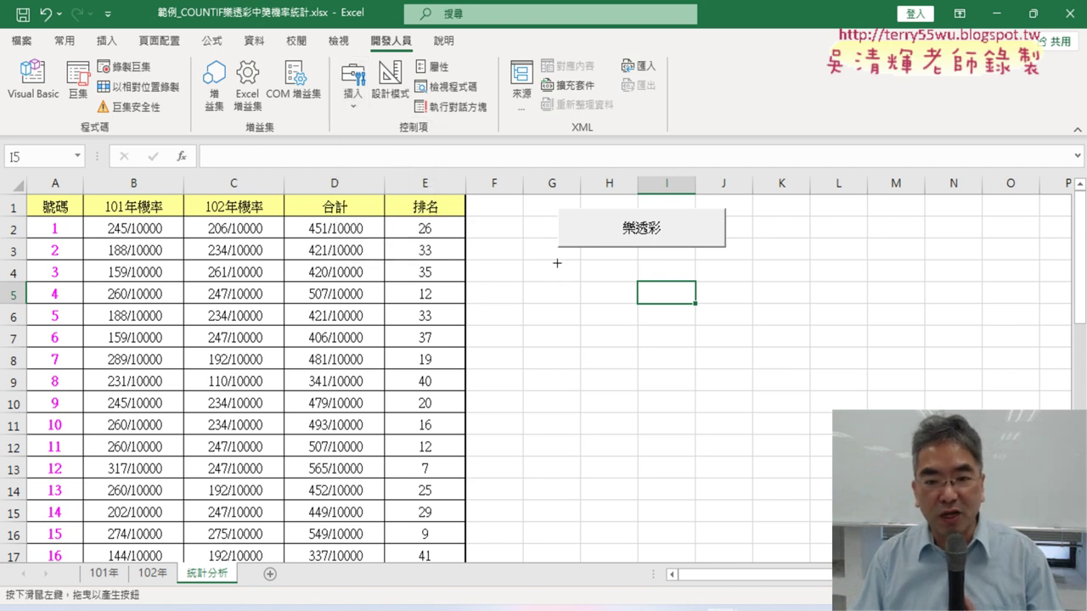
pyautogui.moveTo(560, 259); pyautogui.dragTo(726, 299)
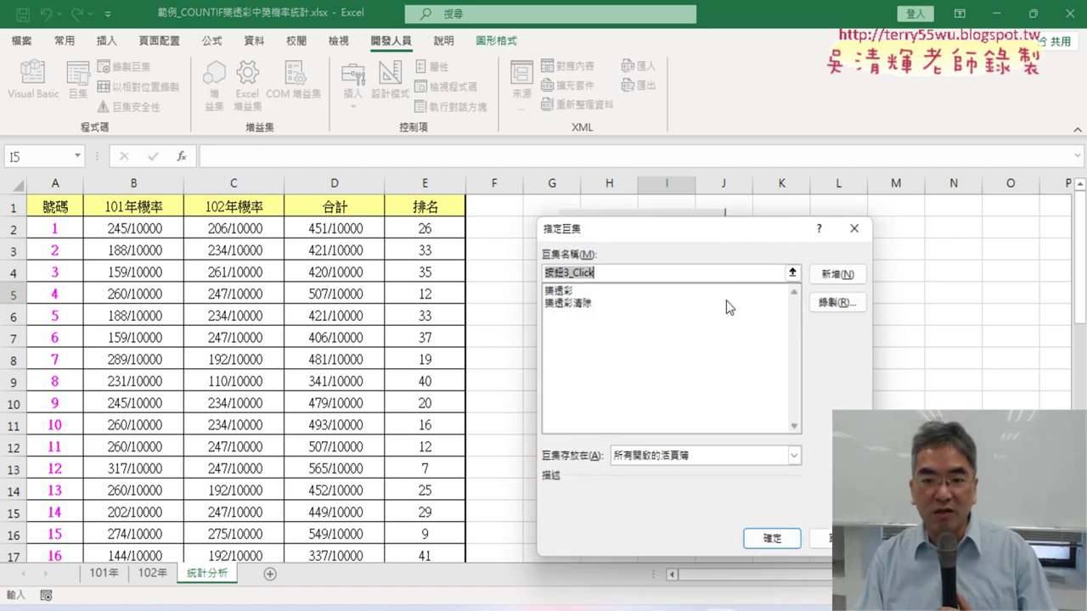
pyautogui.click(582, 303)
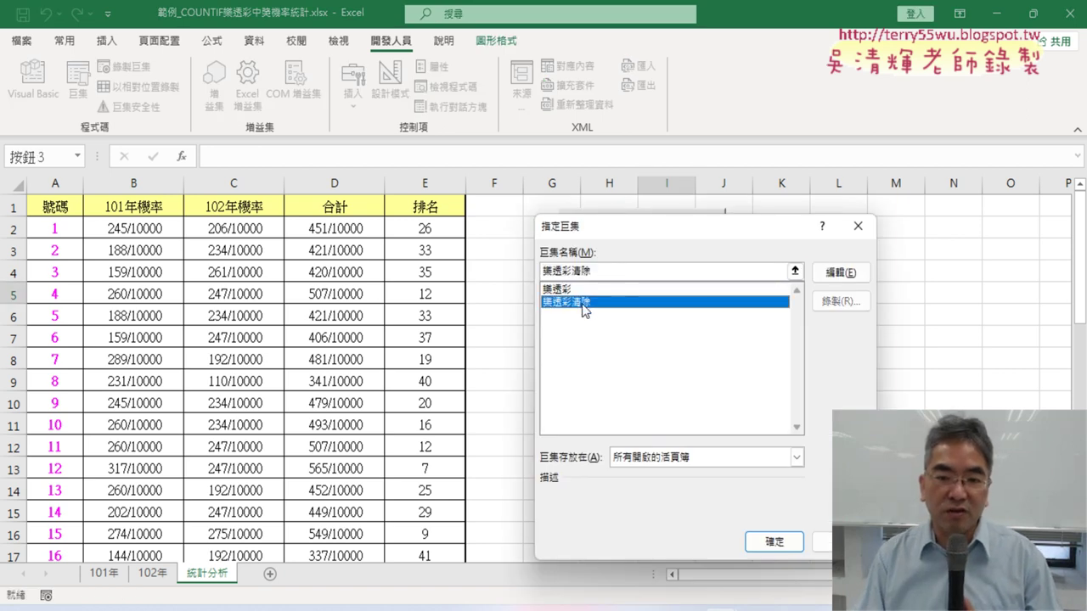
pyautogui.doubleClick(598, 273)
pyautogui.rightClick(586, 270)
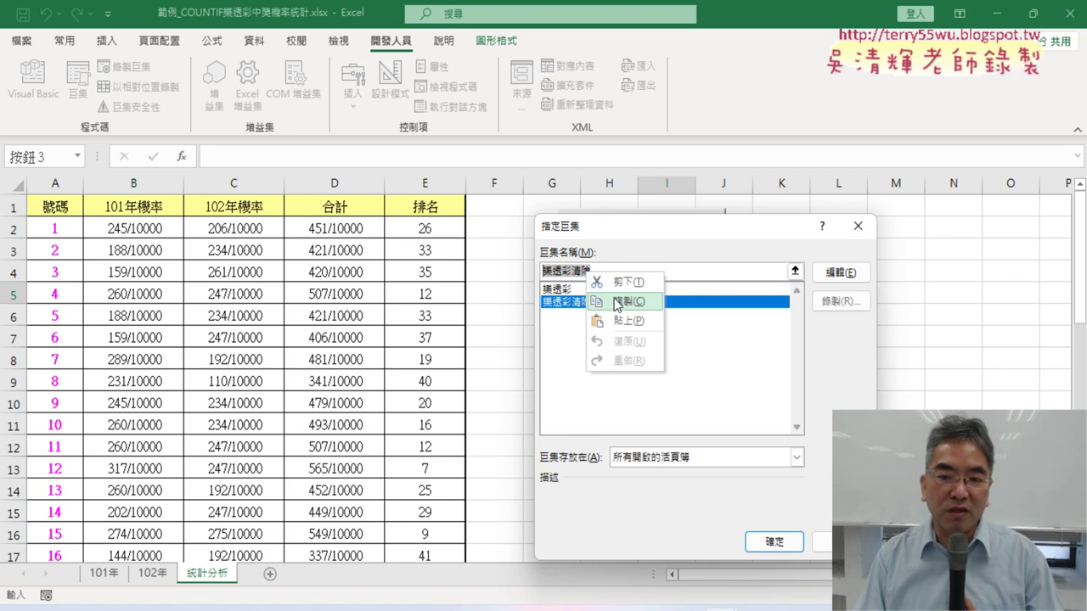
pyautogui.click(629, 307)
pyautogui.click(771, 541)
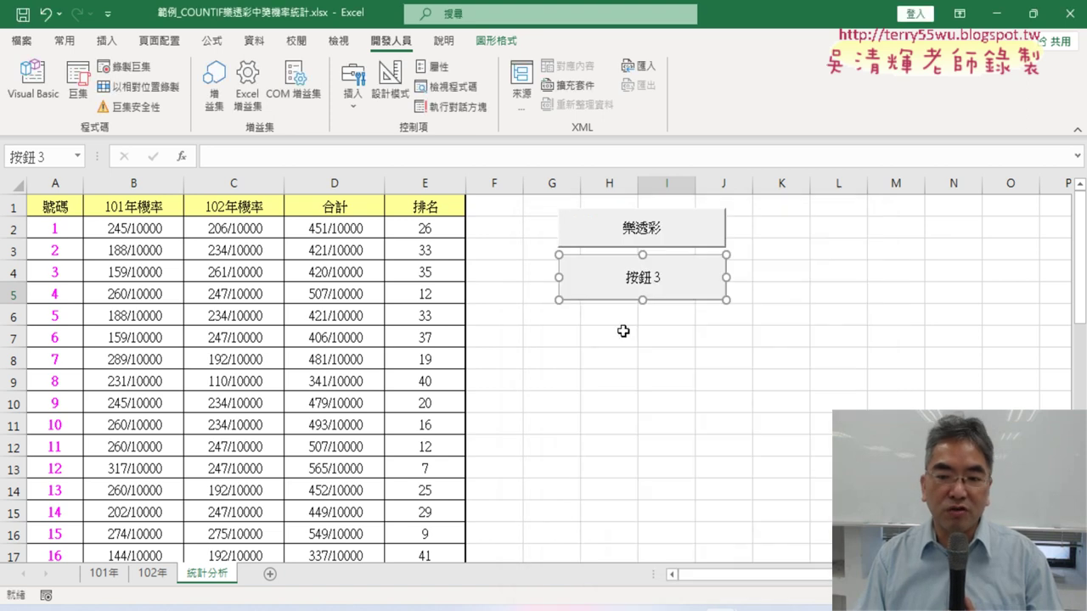
# Change the new button's caption to 樂透彩清除.
pyautogui.click(631, 284)
pyautogui.press('BackSpace')
pyautogui.press('Delete')
pyautogui.press('Delete')
pyautogui.press('Delete')
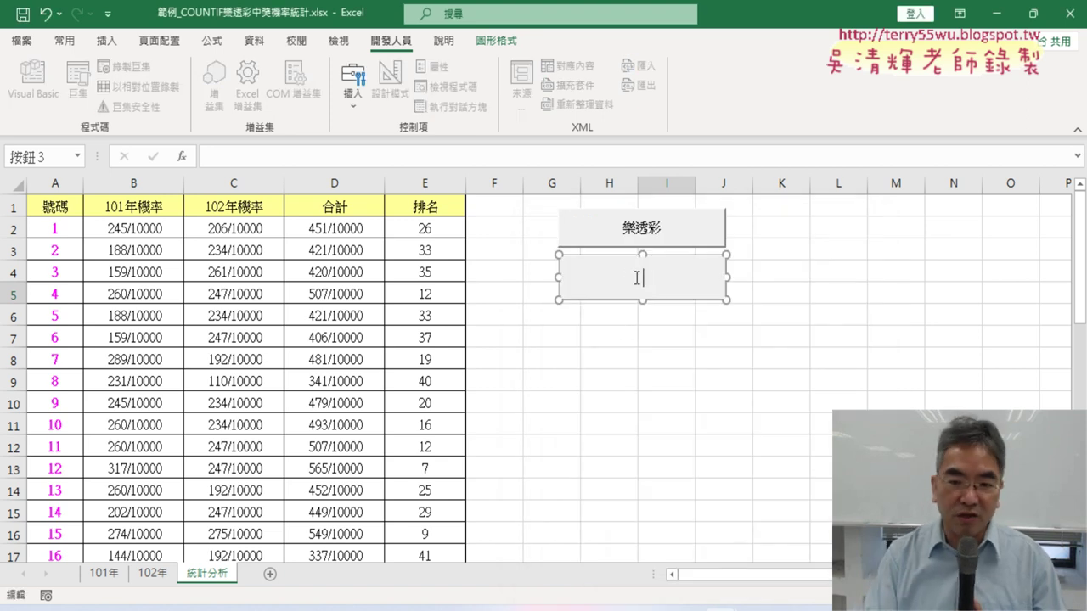
pyautogui.write('樂透彩清除')
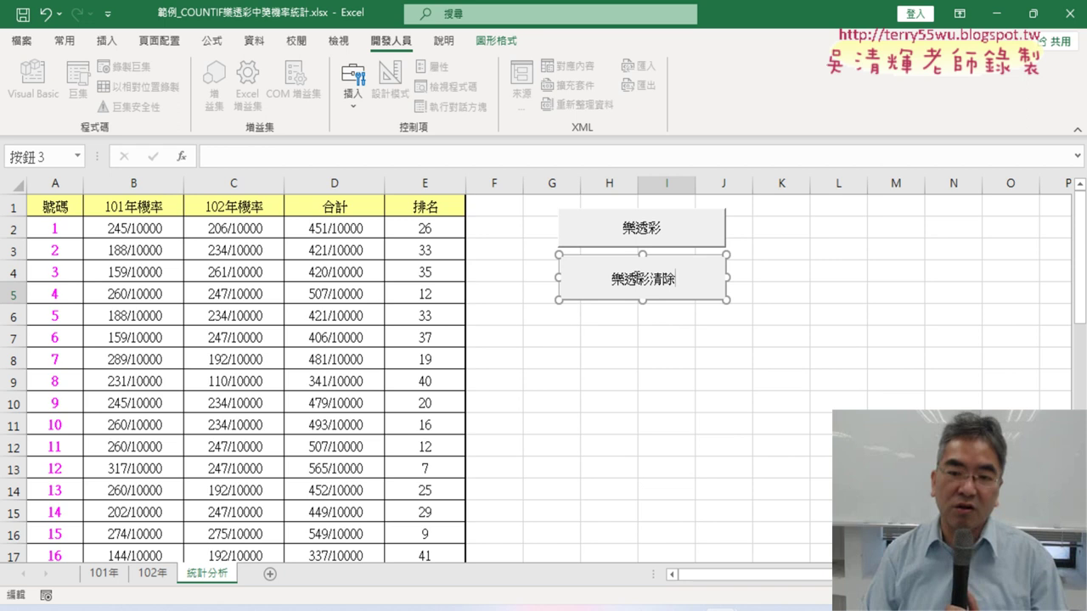
pyautogui.click(721, 403)
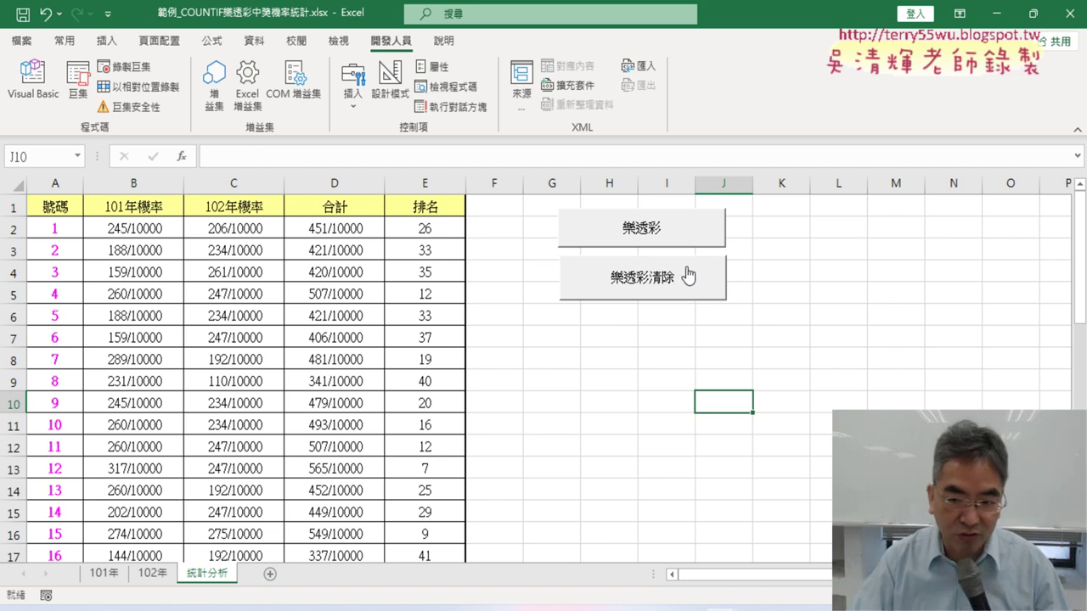
# Resize the 樂透彩清除 button to match the 樂透彩 button.
pyautogui.keyDown('ctrl'); pyautogui.click(688, 276); pyautogui.keyUp('ctrl')
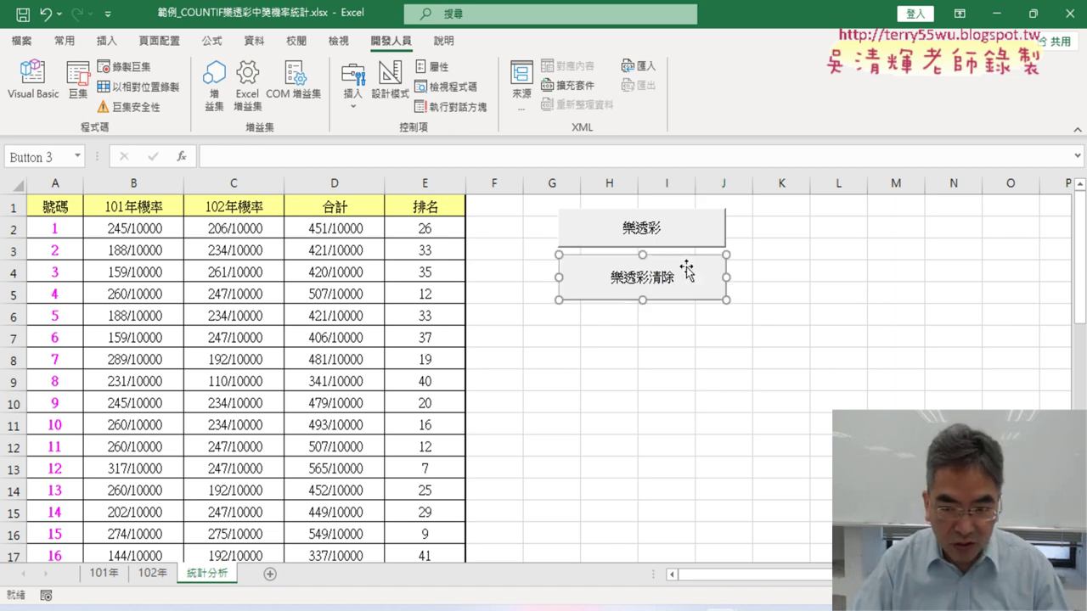
pyautogui.moveTo(642, 302); pyautogui.dragTo(643, 295)
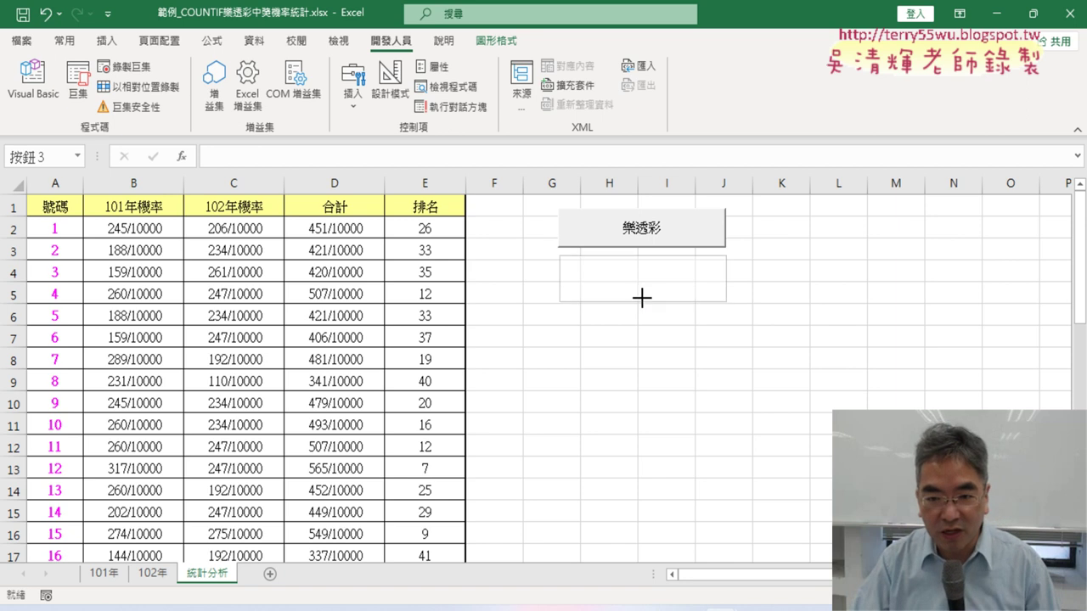
pyautogui.write('樂透彩清除')
pyautogui.click(739, 350)
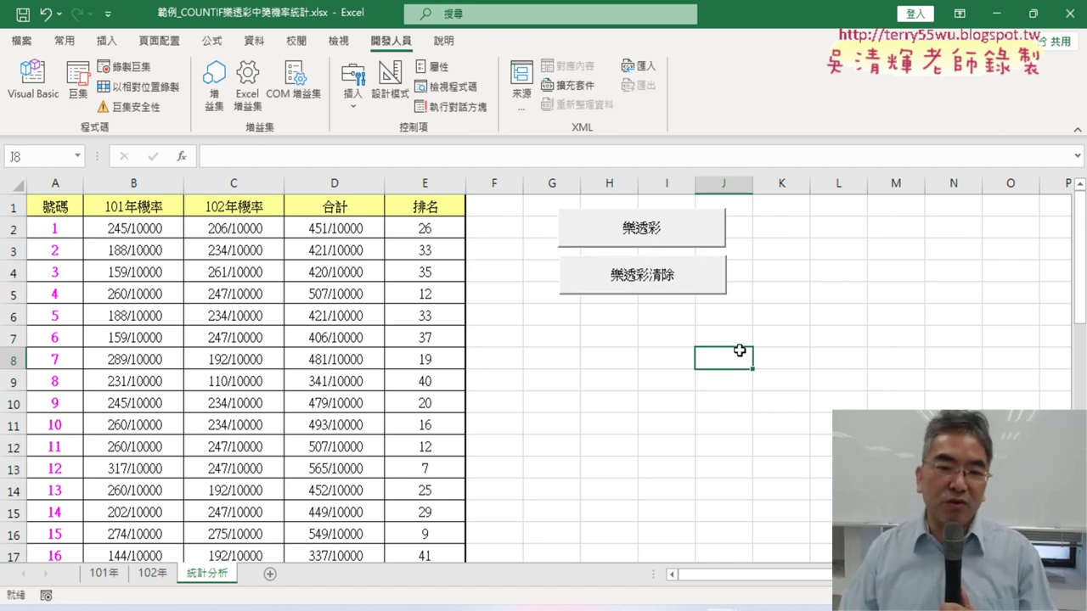
pyautogui.click(674, 281)
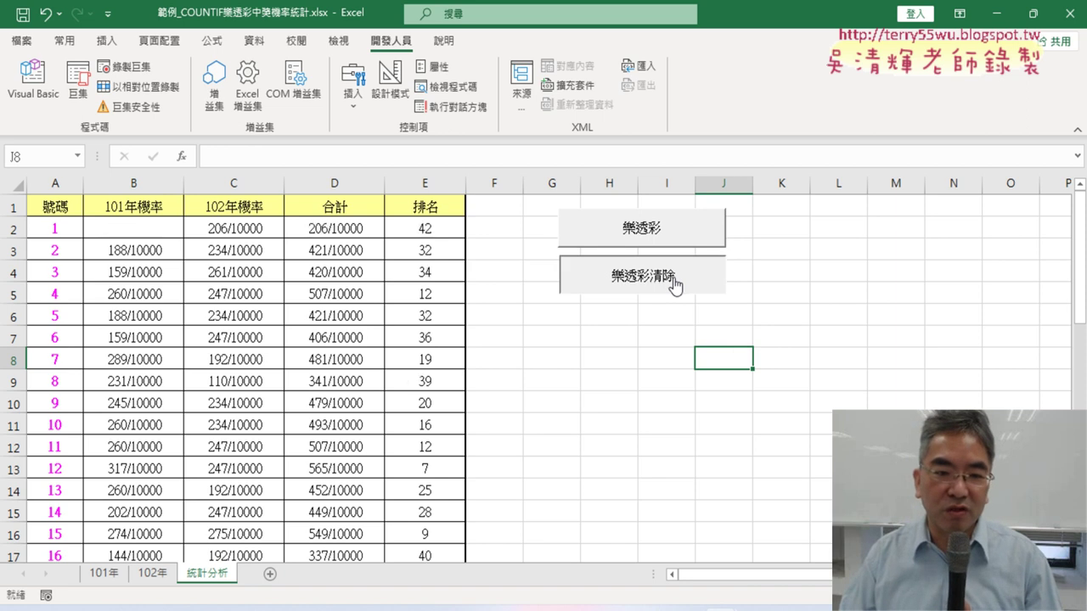
pyautogui.click(639, 233)
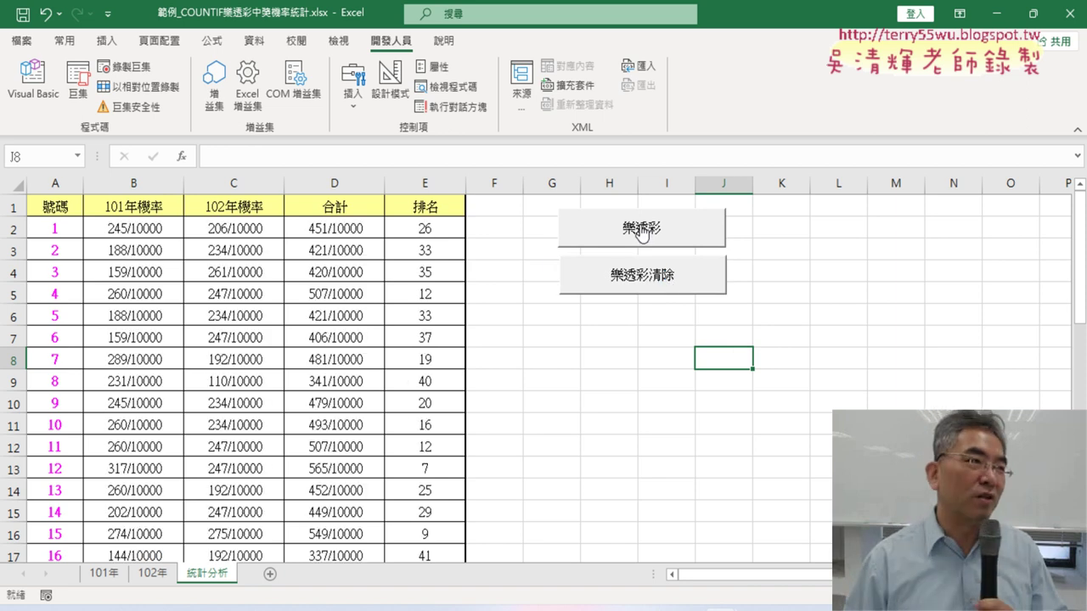
pyautogui.click(659, 282)
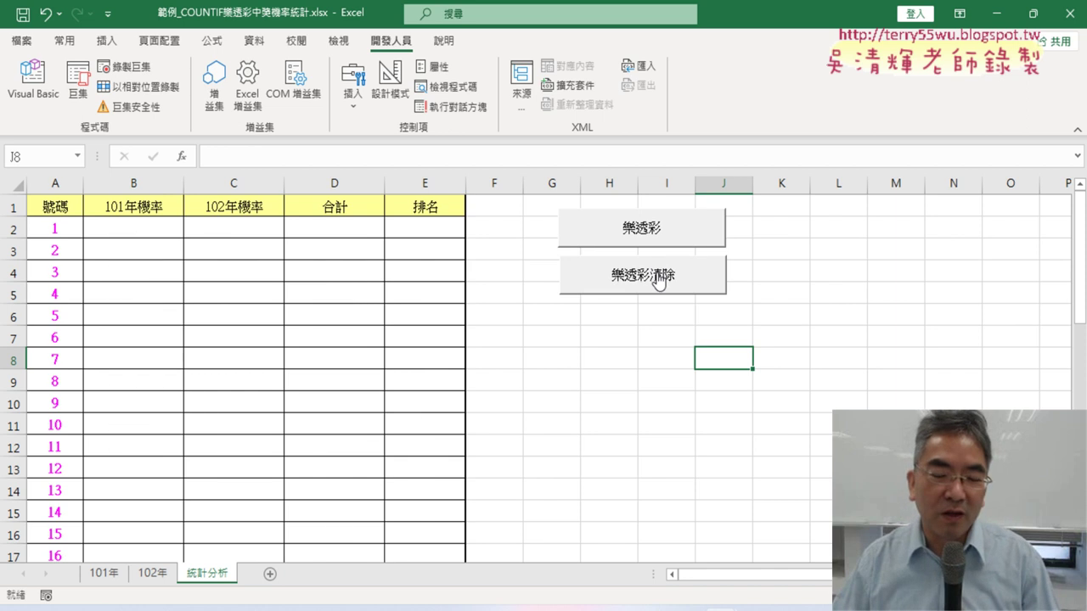
pyautogui.click(652, 236)
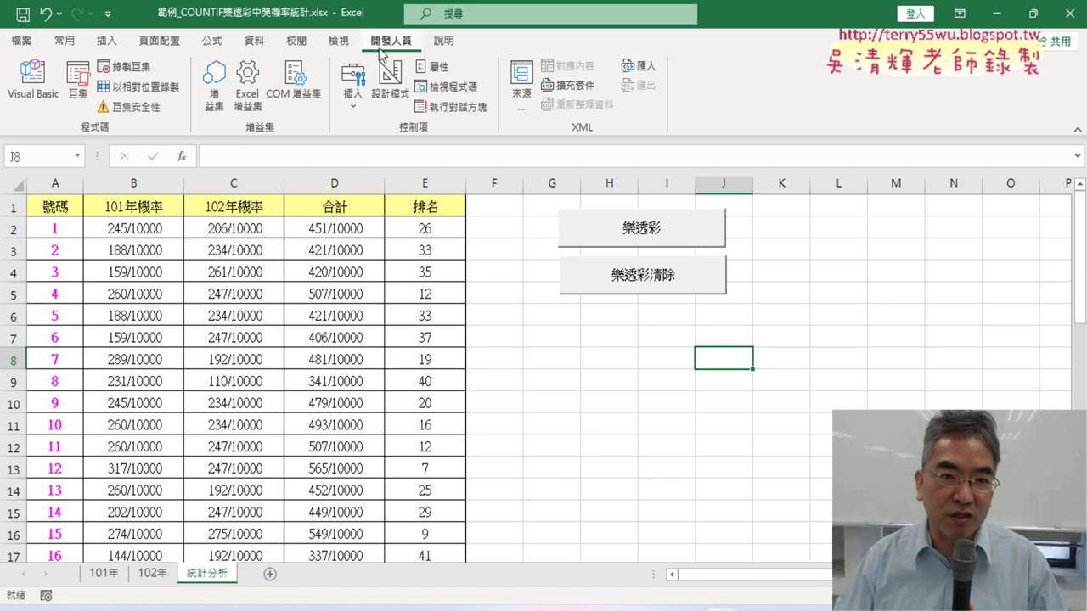
pyautogui.click(49, 96)
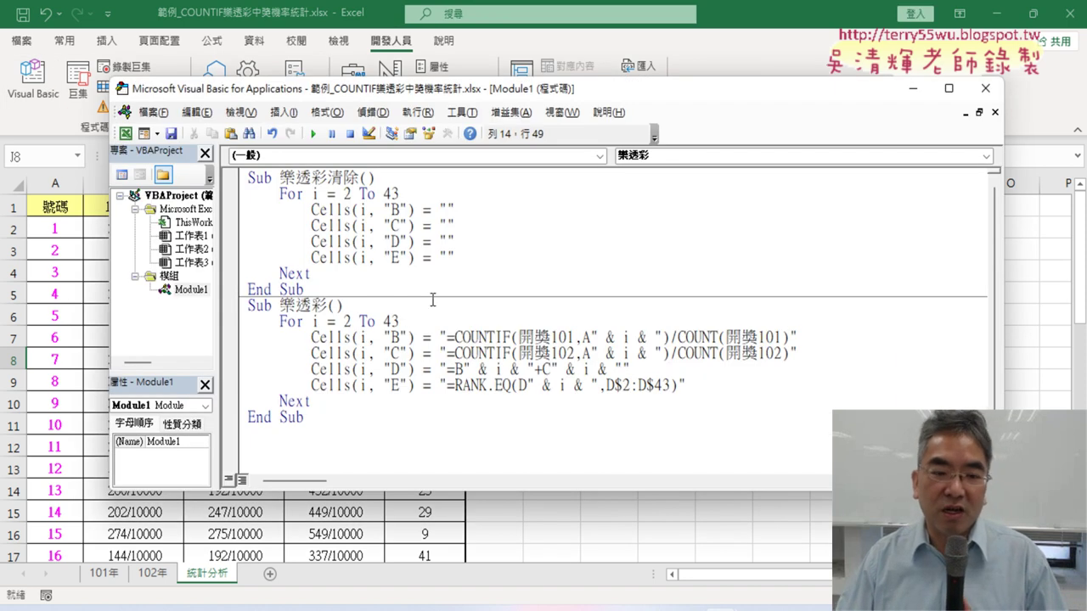
pyautogui.click(181, 292)
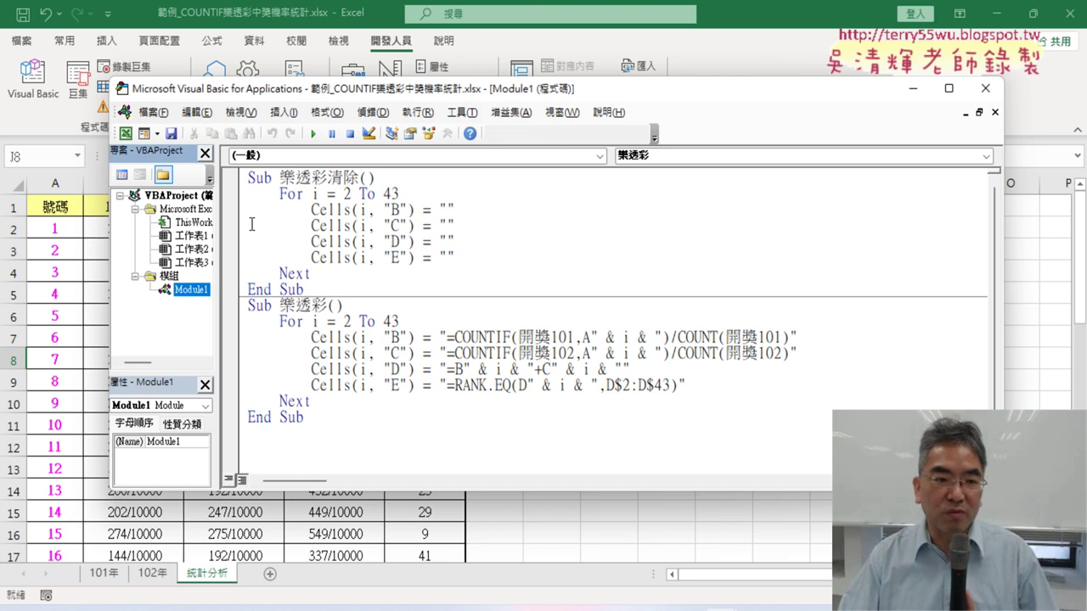
pyautogui.click(296, 180)
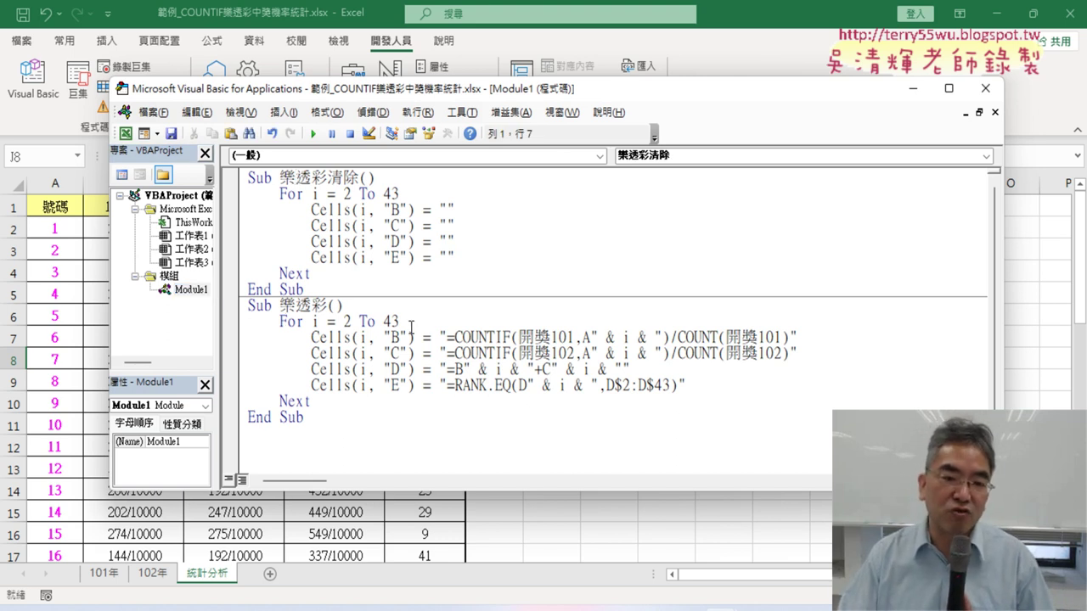
pyautogui.moveTo(1002, 354); pyautogui.dragTo(896, 354)
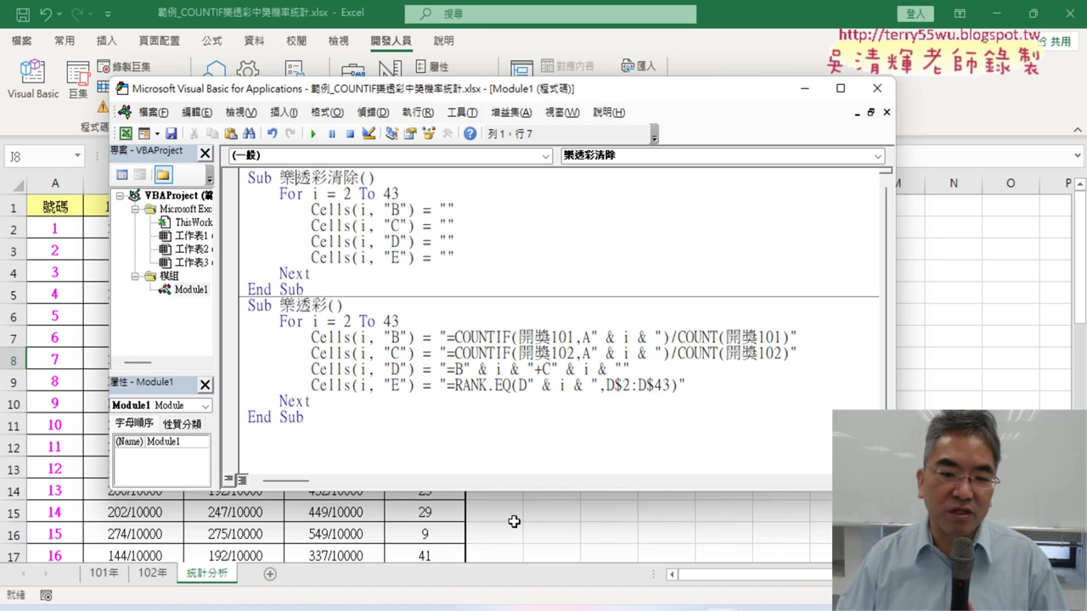
pyautogui.click(513, 522)
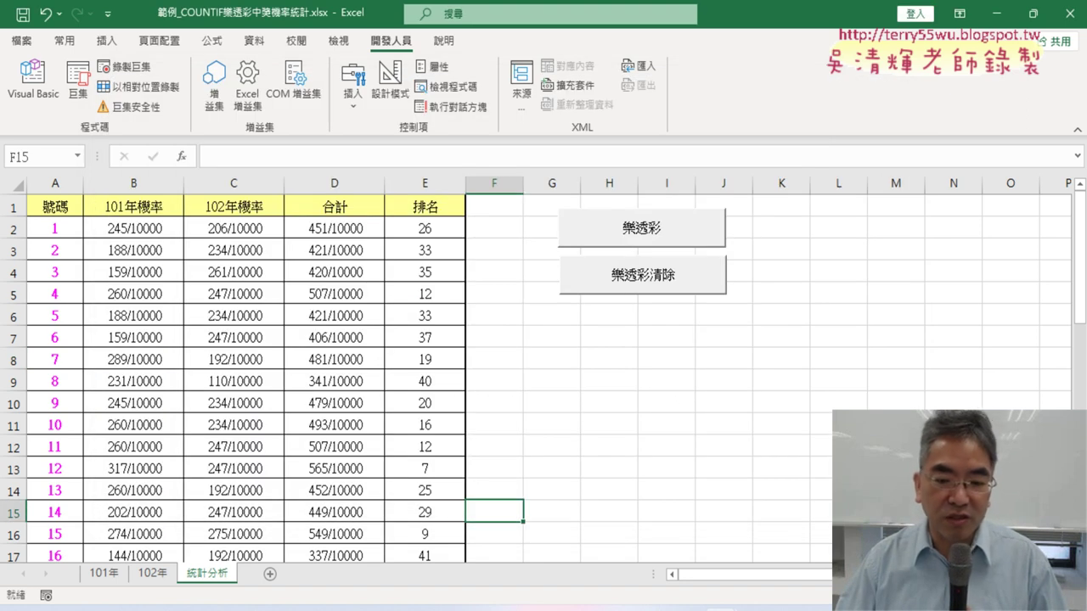
# Open the 樂透彩程式碼 notes in Google Docs and scroll up to the screenshot with the 前七名 column.
pyautogui.moveTo(686, 607)
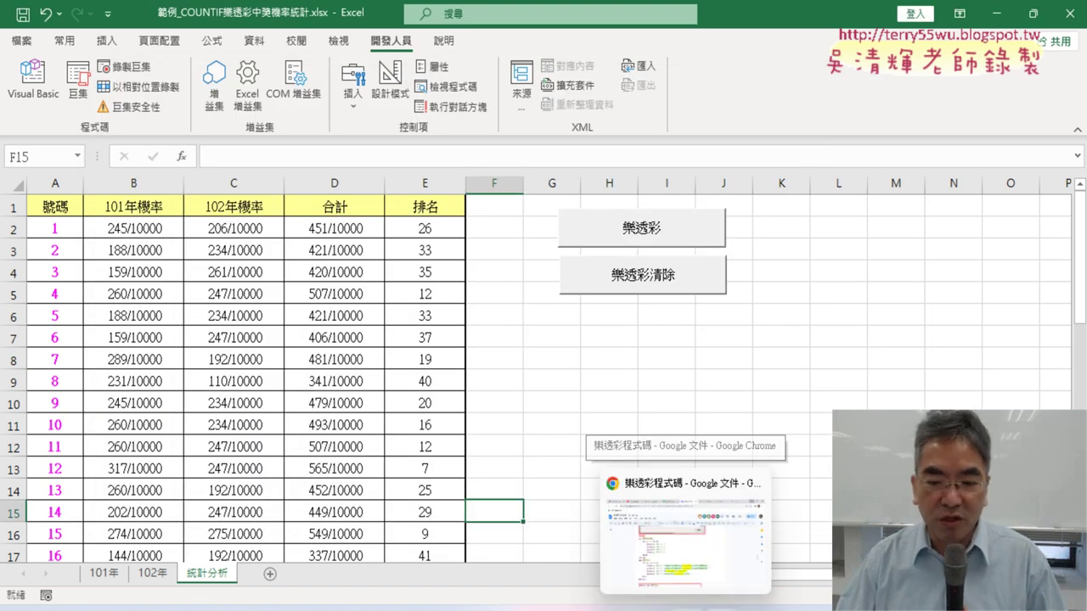
pyautogui.click(686, 553)
pyautogui.scroll(3, 640, 360)
pyautogui.scroll(5, 640, 360)
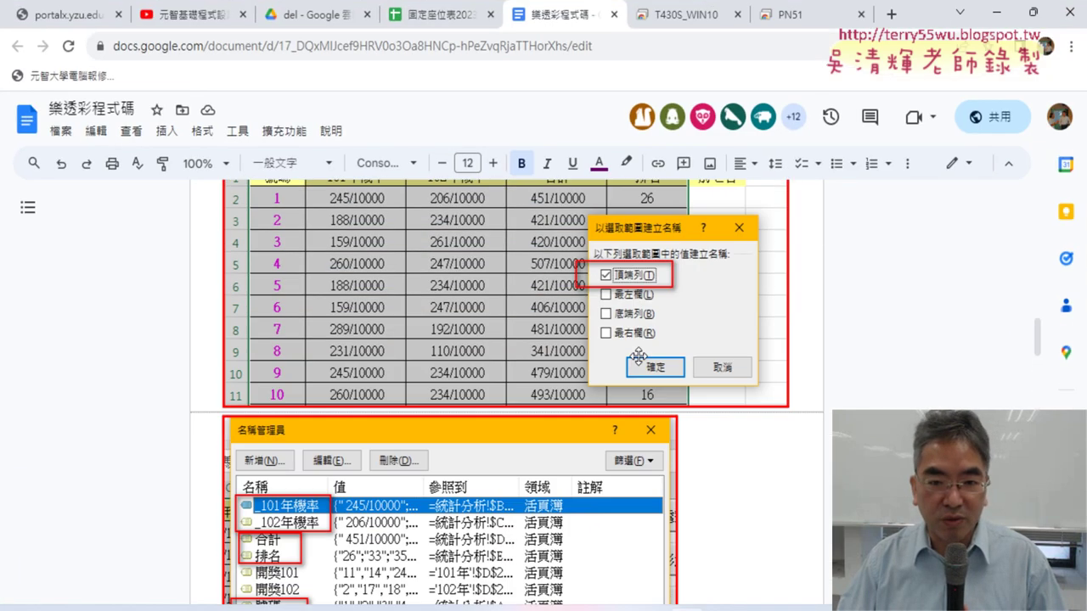
pyautogui.scroll(5, 640, 358)
pyautogui.scroll(5, 640, 356)
pyautogui.scroll(1, 645, 339)
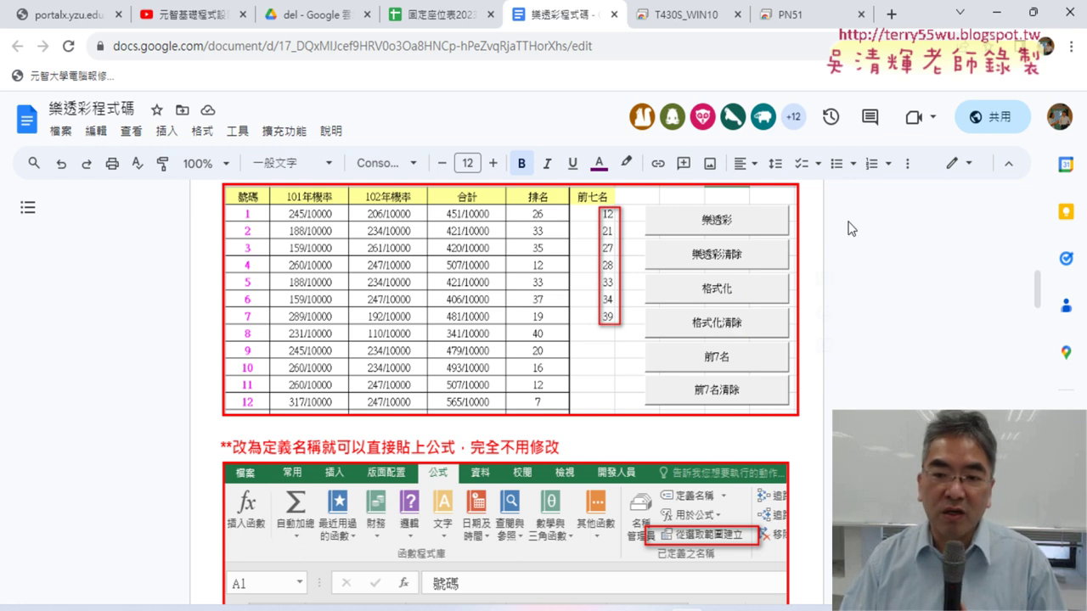
# Back in Excel, inspect the 排名 column's RANK.EQ formula in E13 and A13, then open the VBA editor.
pyautogui.click(995, 13)
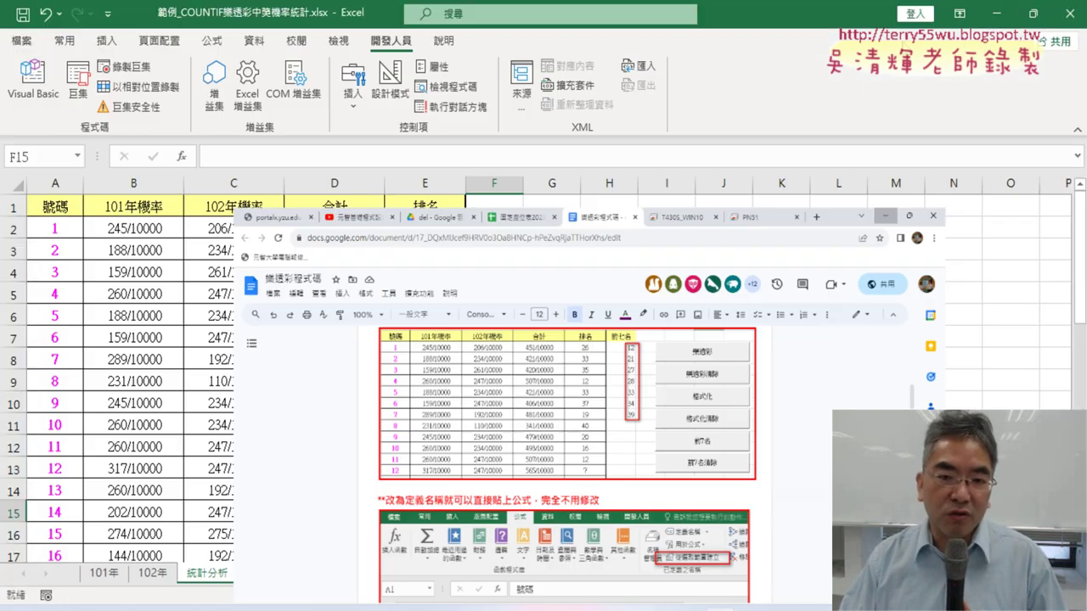
pyautogui.click(426, 183)
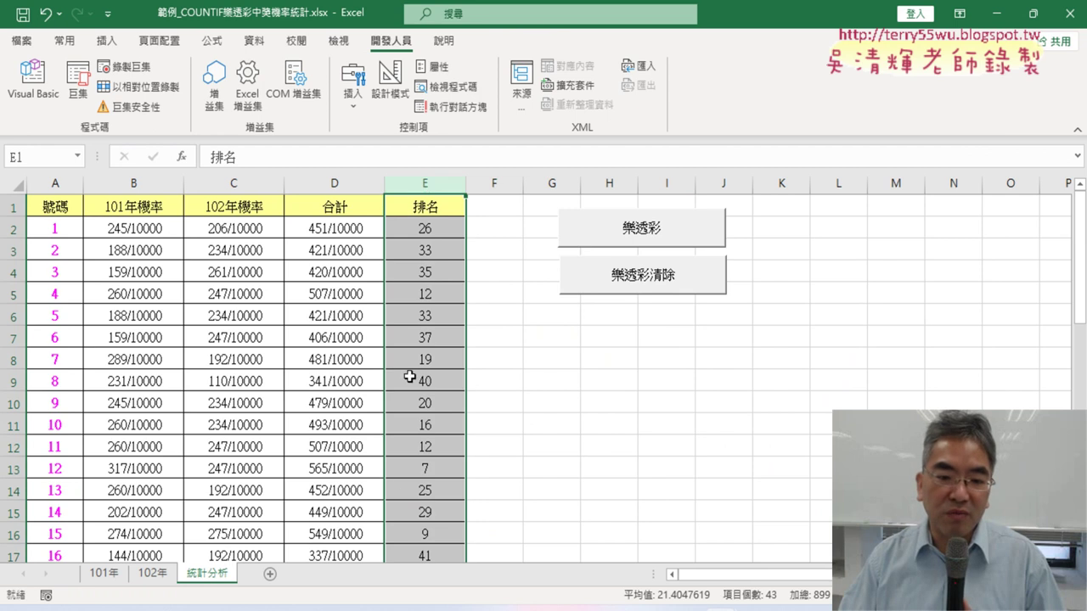
pyautogui.click(431, 468)
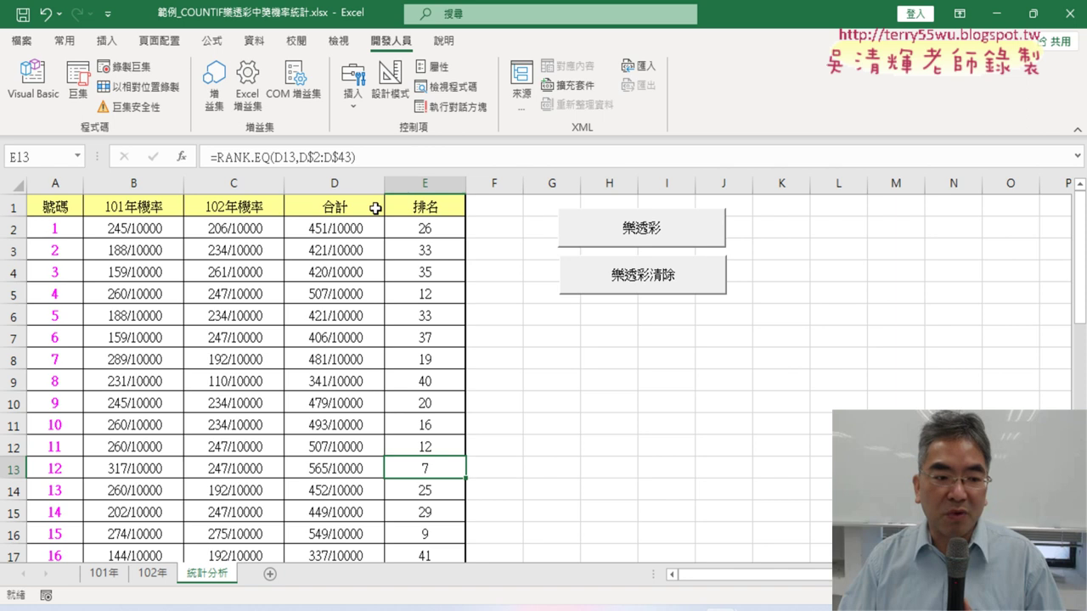
pyautogui.click(51, 468)
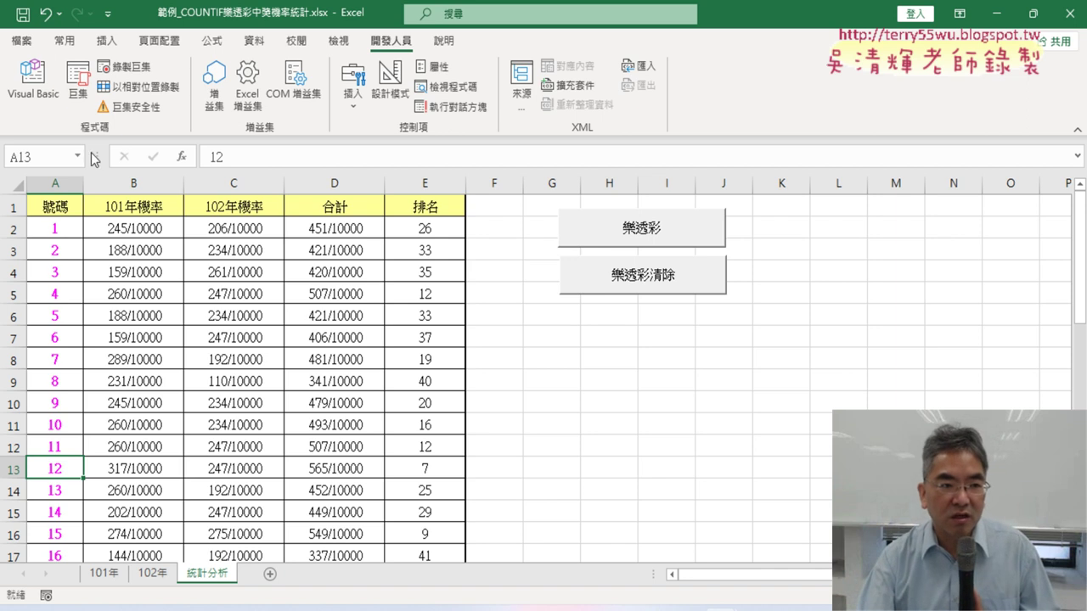
pyautogui.click(40, 97)
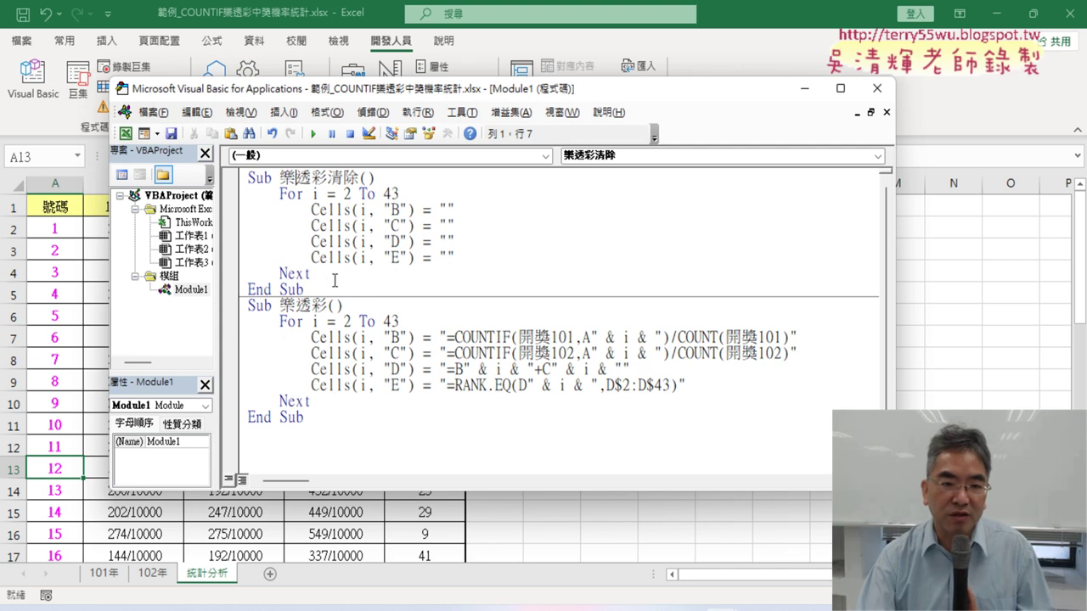
# Add an empty Sub 格式化() below the 樂透彩 procedure and narrow the editor window.
pyautogui.click(307, 441)
pyautogui.write('sub')
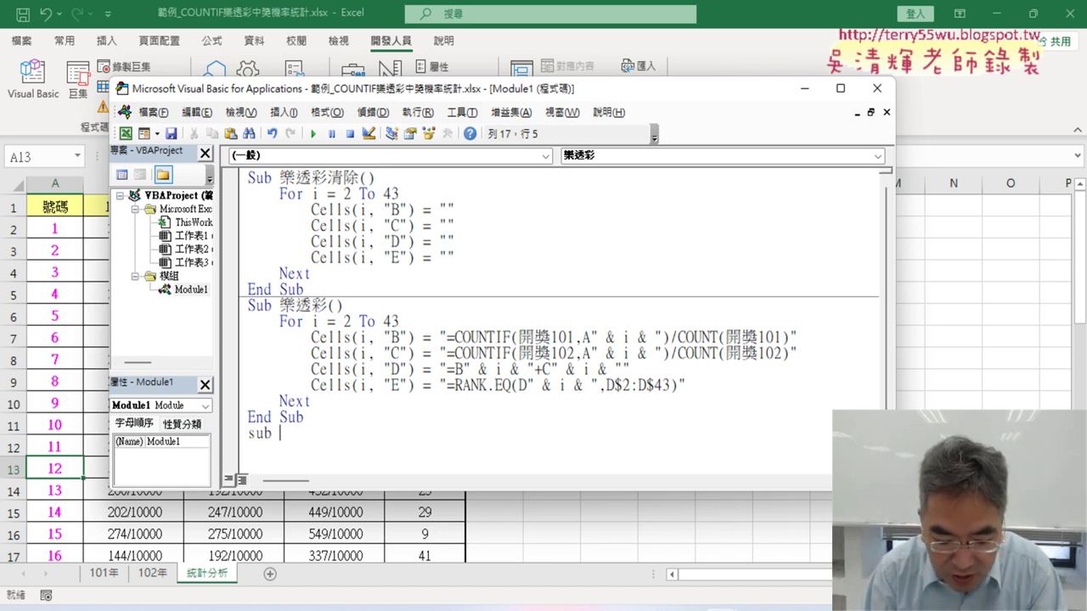
pyautogui.write('格式')
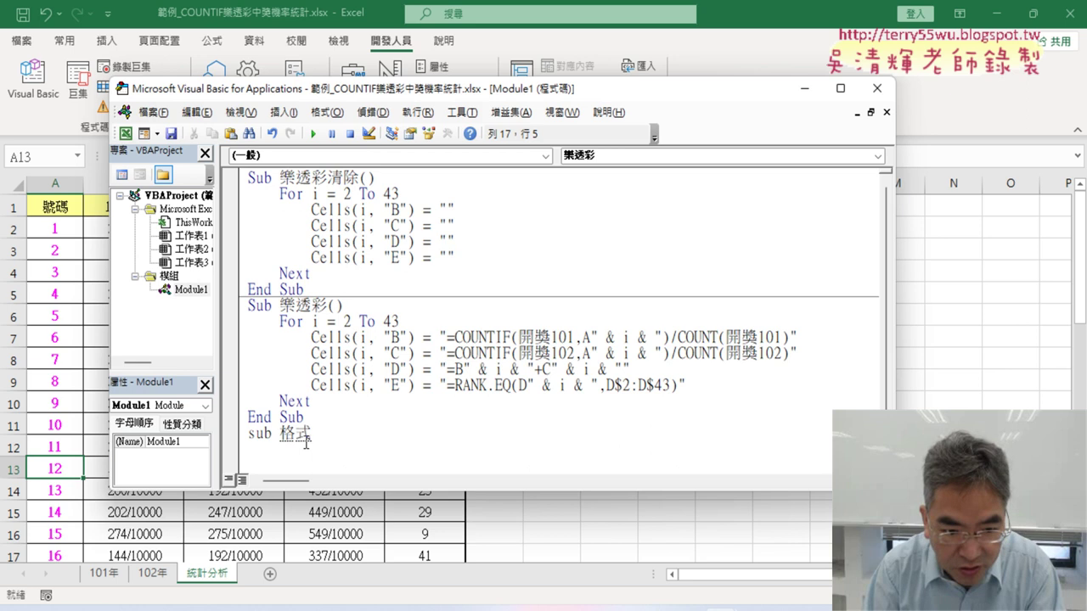
pyautogui.write('化')
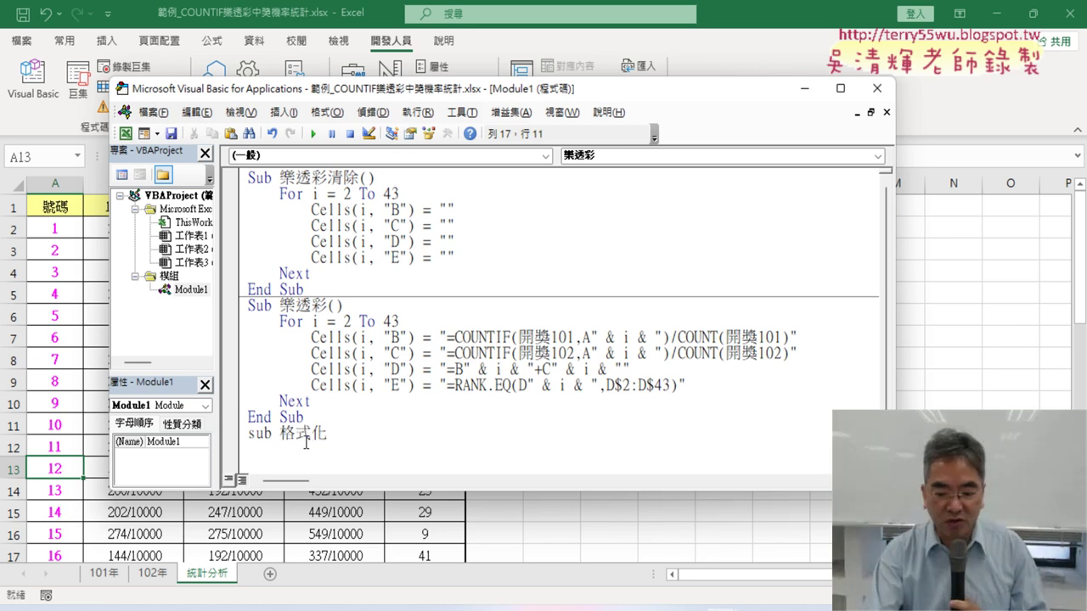
pyautogui.press('Return')
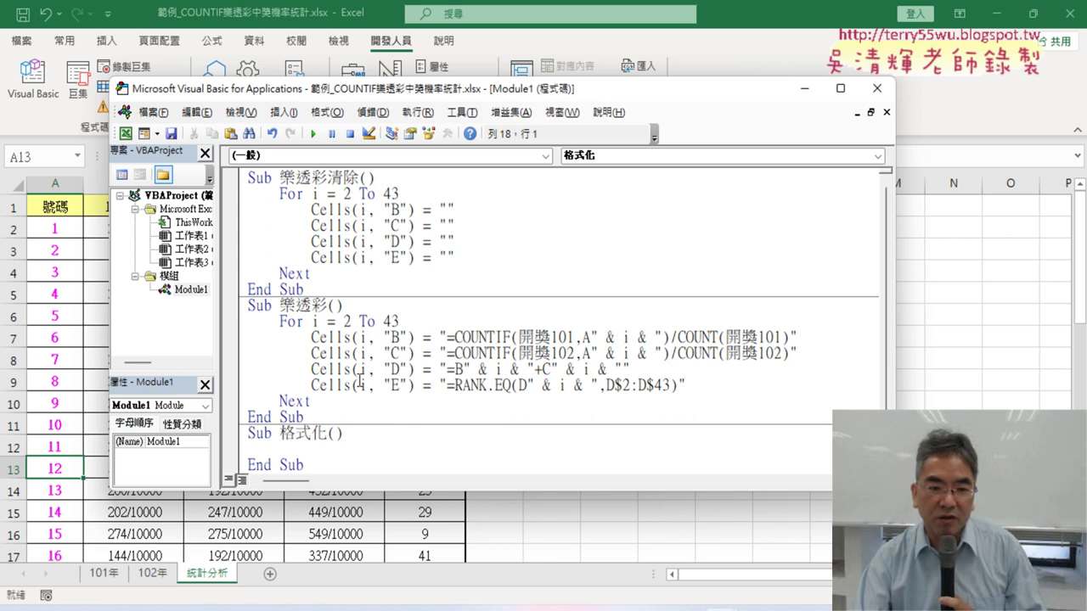
pyautogui.scroll(-1, 360, 372)
pyautogui.moveTo(281, 417); pyautogui.dragTo(327, 417)
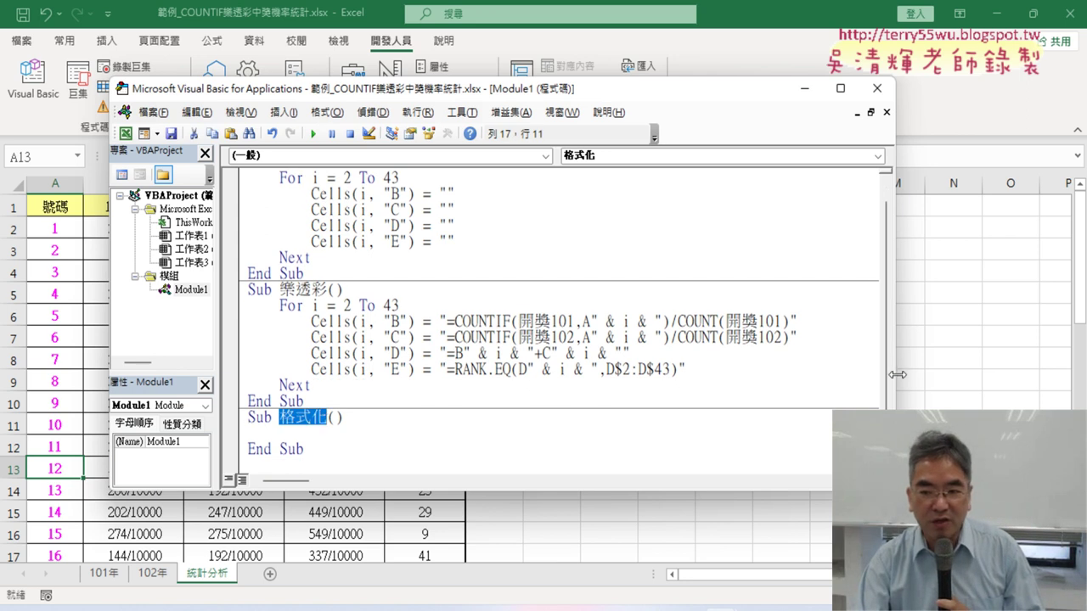
pyautogui.moveTo(898, 375)
pyautogui.mouseDown()
pyautogui.moveTo(540, 367)
pyautogui.moveTo(849, 367)
pyautogui.mouseUp()
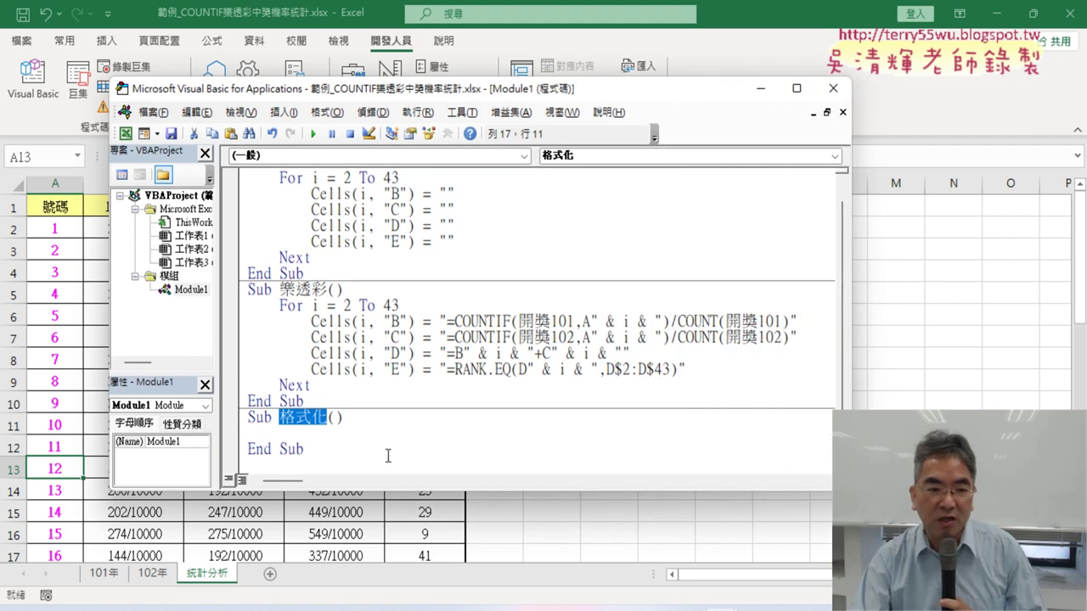
pyautogui.click(366, 434)
# Move the code window right and select the 'For i = 2 To 43' line in 樂透彩清除.
pyautogui.moveTo(562, 98); pyautogui.dragTo(914, 115)
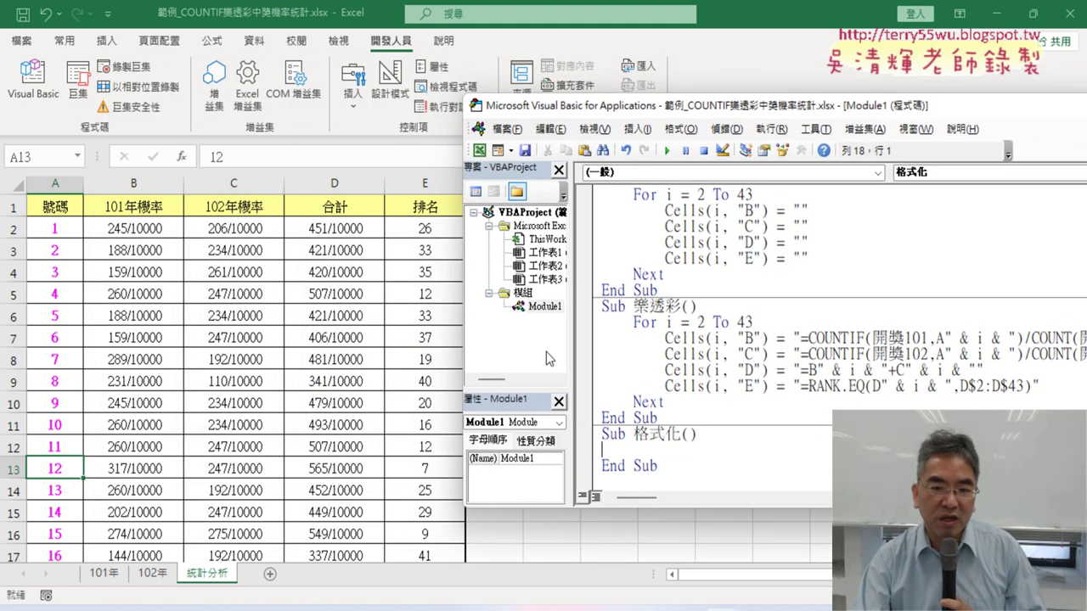
pyautogui.scroll(1, 637, 225)
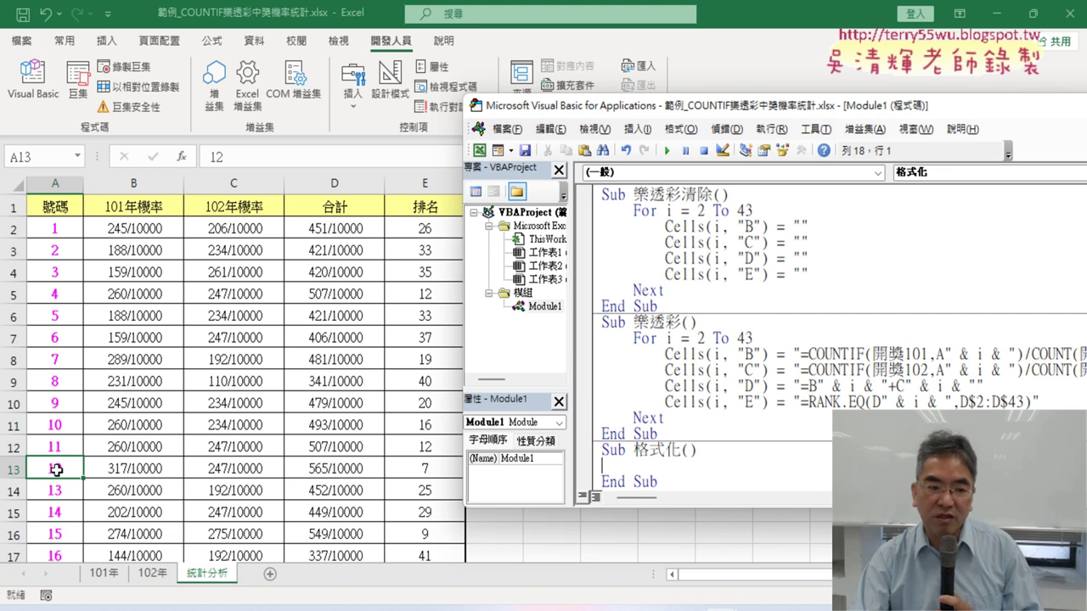
pyautogui.scroll(-1, 807, 355)
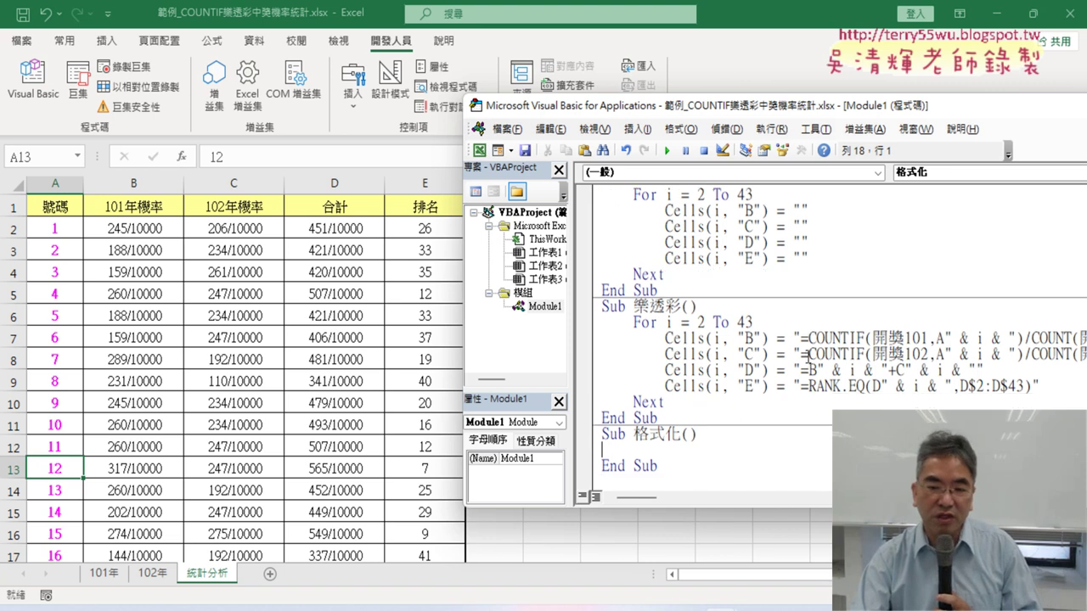
pyautogui.scroll(1, 801, 329)
pyautogui.scroll(-1, 790, 255)
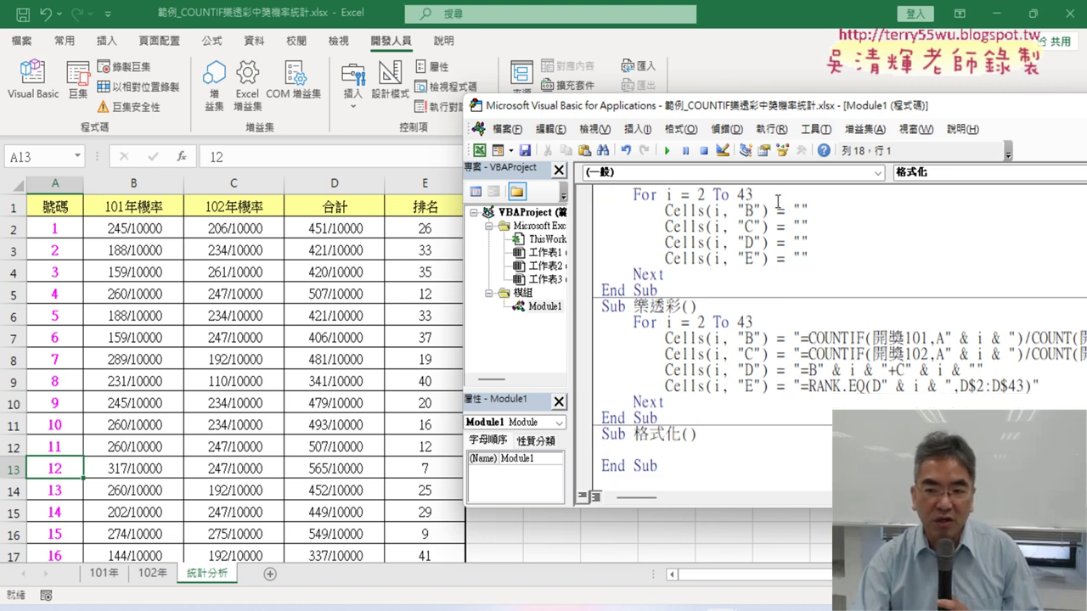
pyautogui.moveTo(775, 196); pyautogui.dragTo(577, 195)
pyautogui.hotkey('ctrl', 'c')
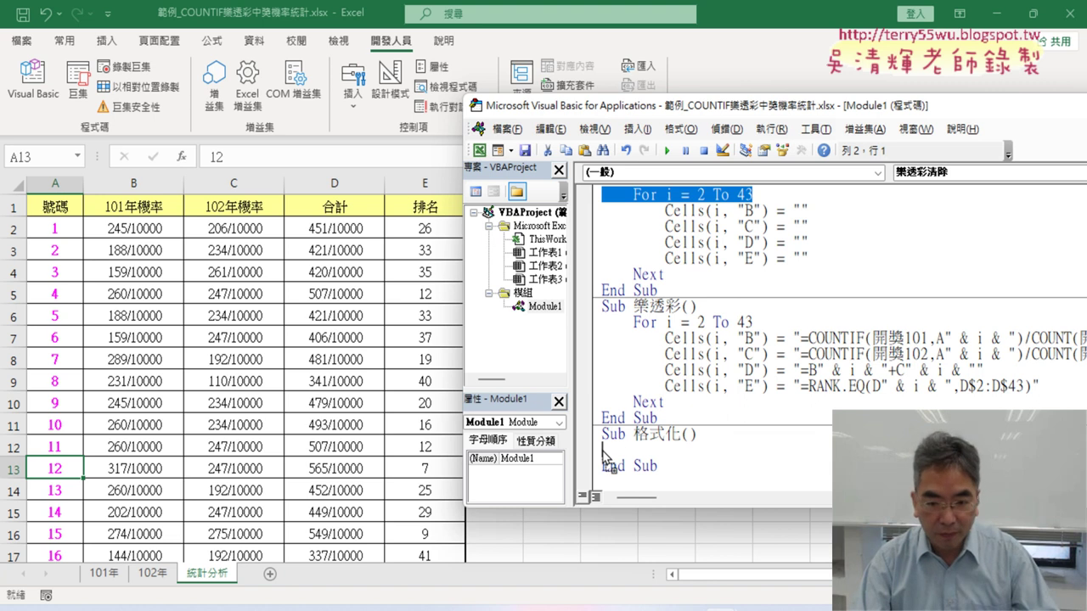
# Paste the For i = 2 To 43 header into 格式化 and close the loop with Next.
pyautogui.click(602, 450)
pyautogui.hotkey('ctrl', 'v')
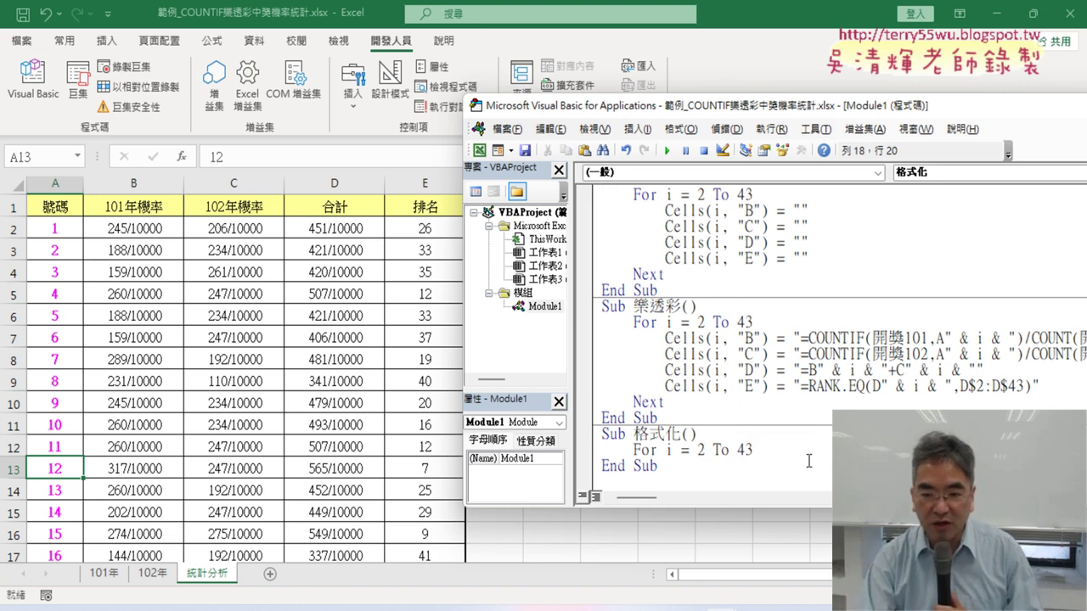
pyautogui.press('Return')
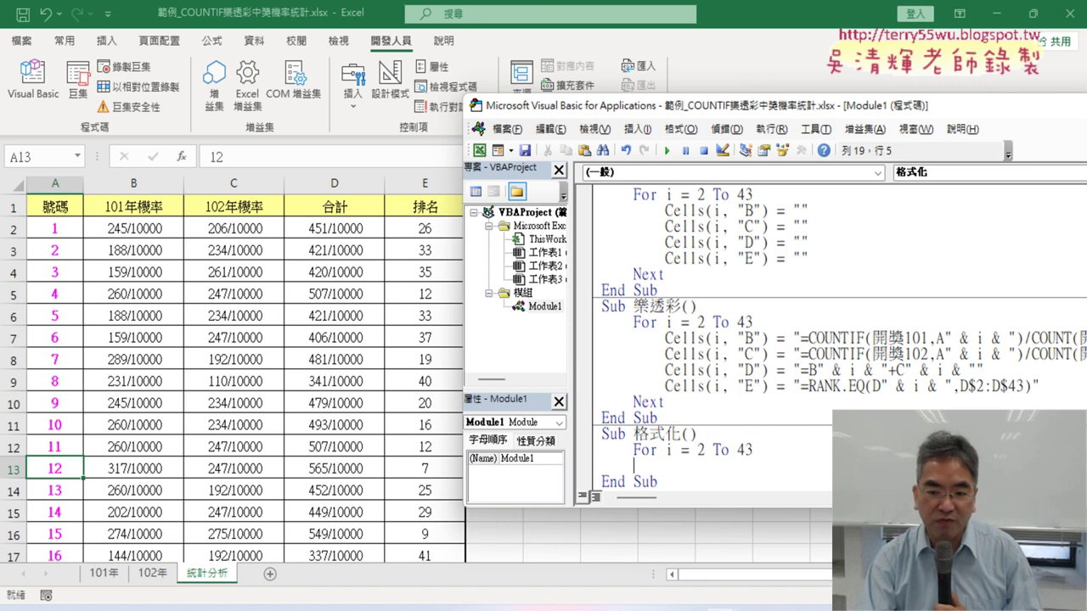
pyautogui.press('Return')
pyautogui.write('ㄋ')
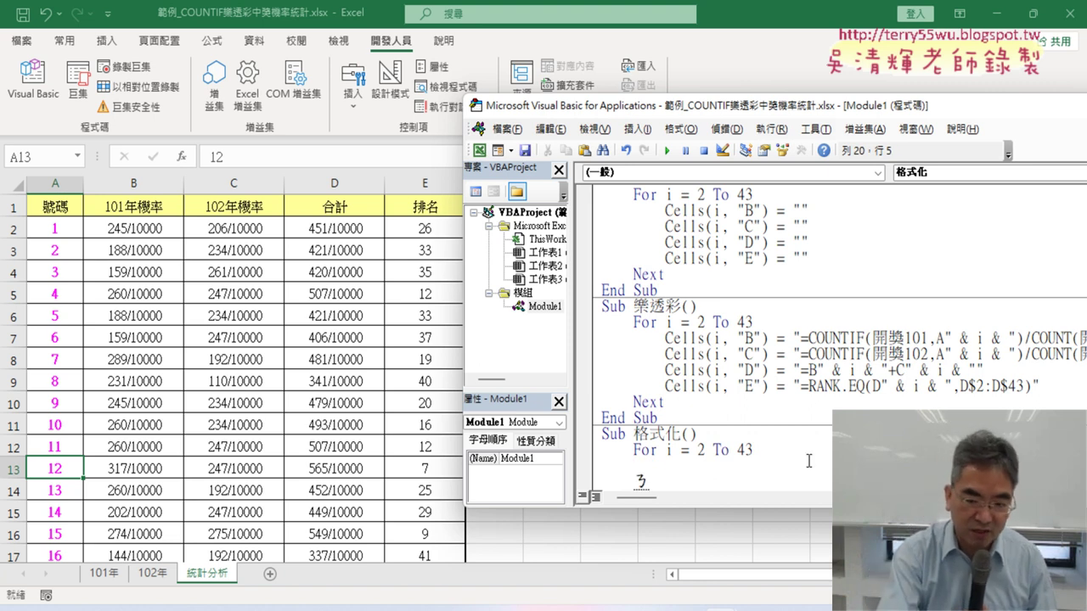
pyautogui.write('nex')
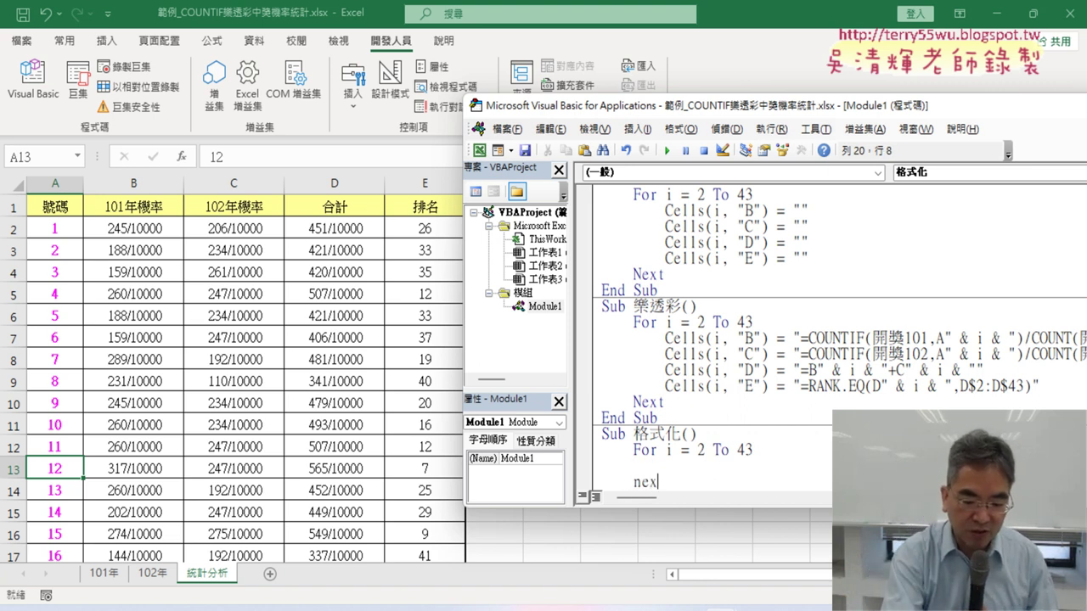
pyautogui.write('t')
pyautogui.press('Up')
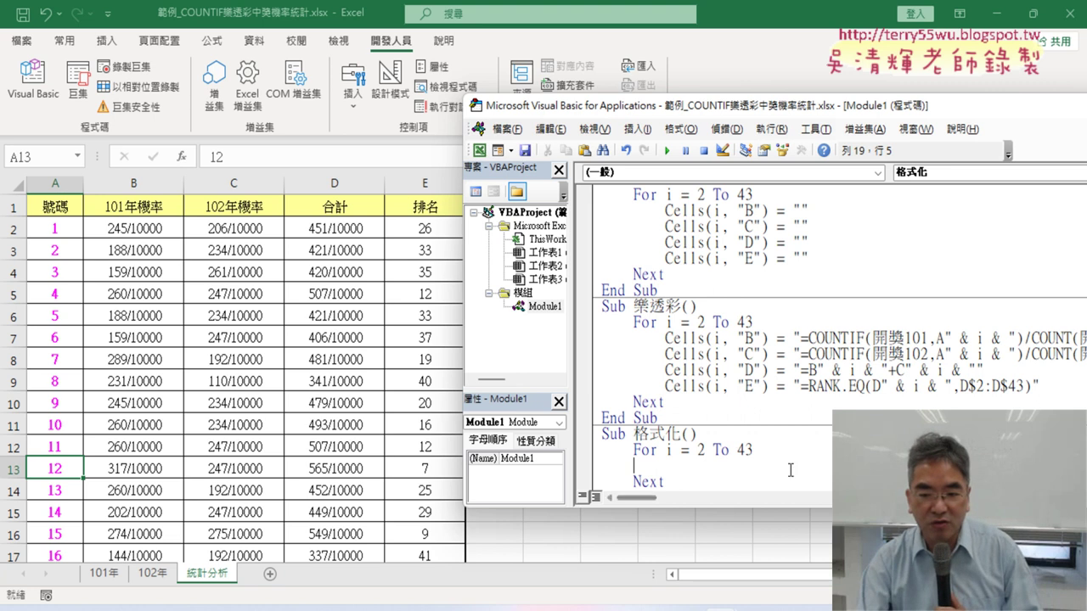
# Highlight the 2 To 43 row range and indent the empty loop body line.
pyautogui.doubleClick(700, 450)
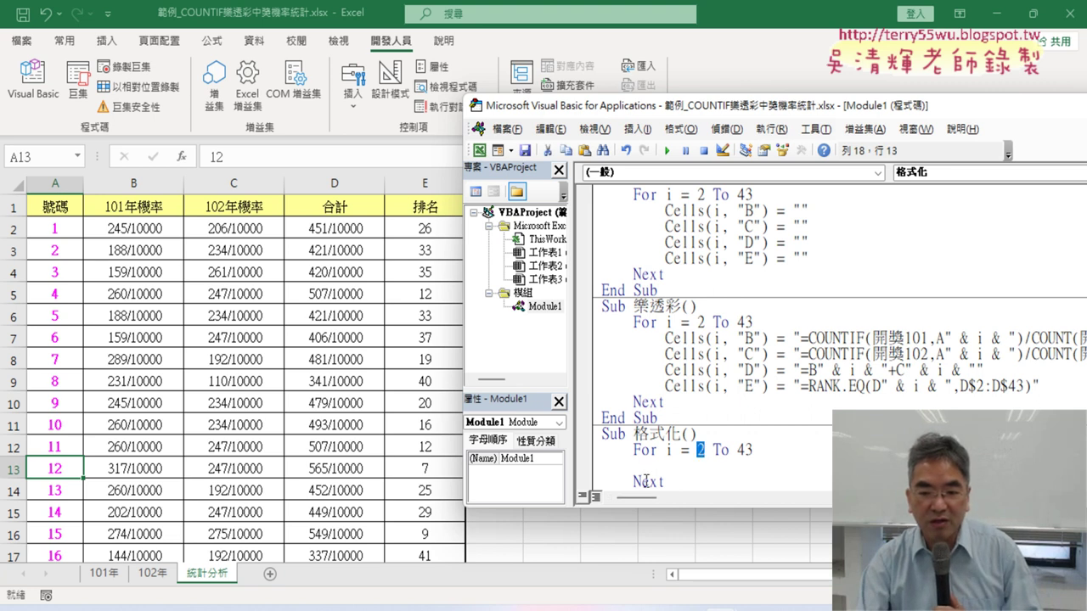
pyautogui.click(645, 481)
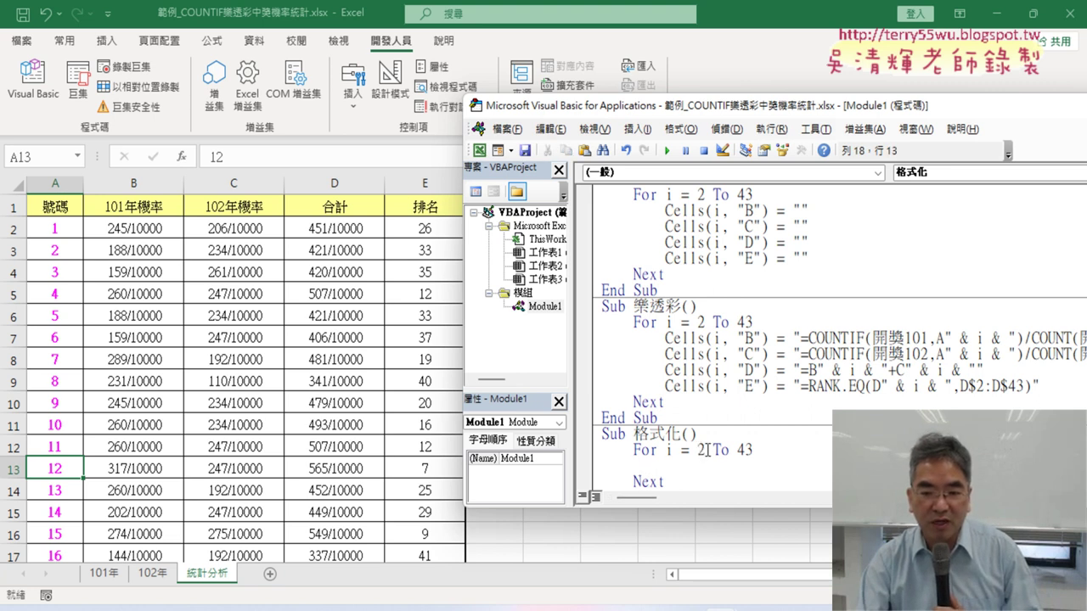
pyautogui.moveTo(760, 450); pyautogui.dragTo(752, 450)
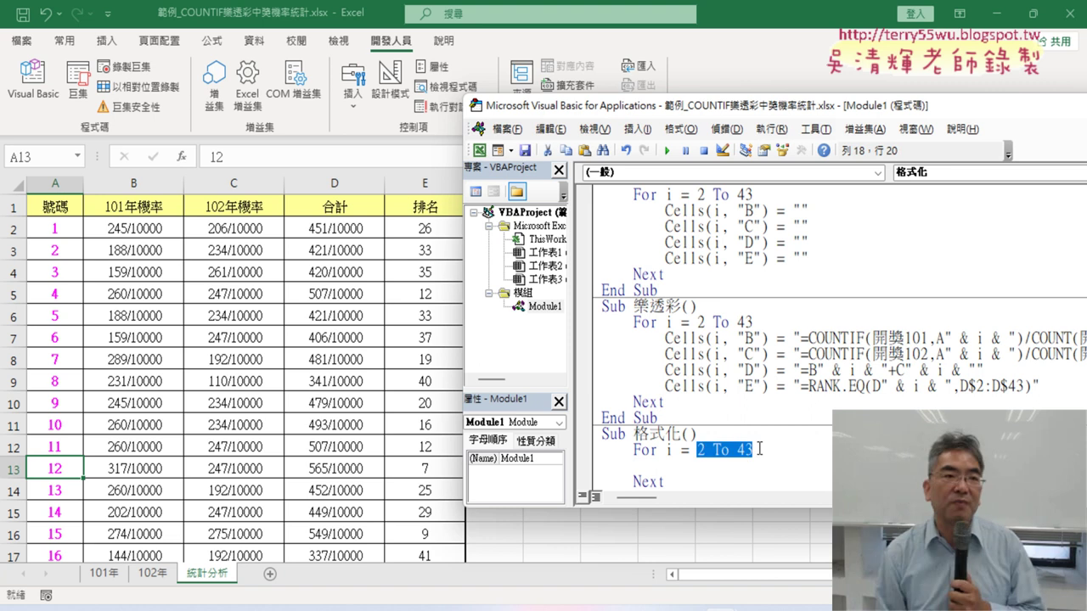
pyautogui.click(732, 465)
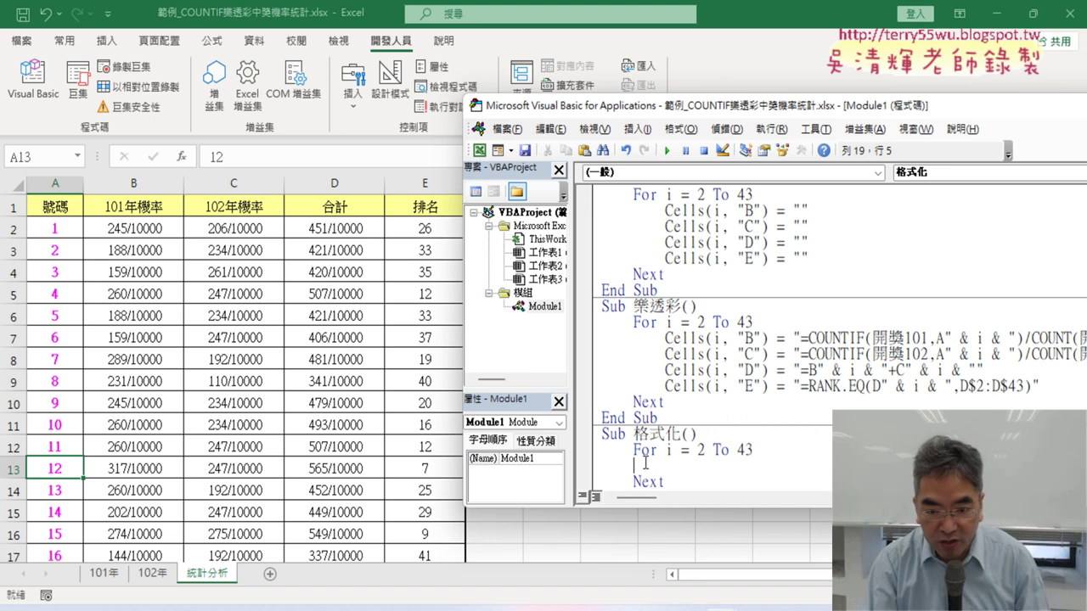
pyautogui.press('Tab')
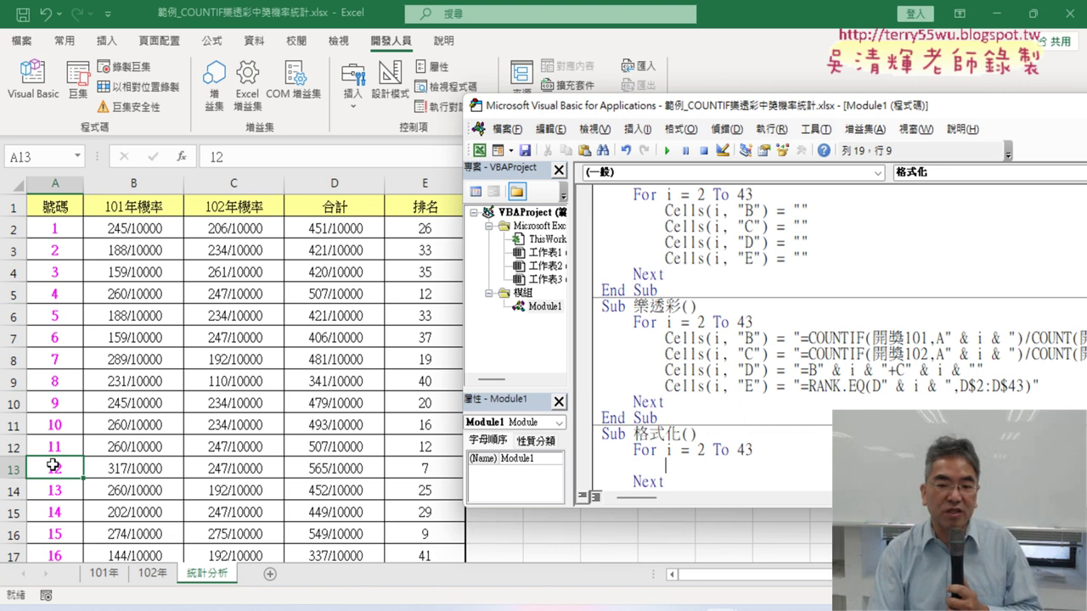
pyautogui.scroll(-2, 771, 409)
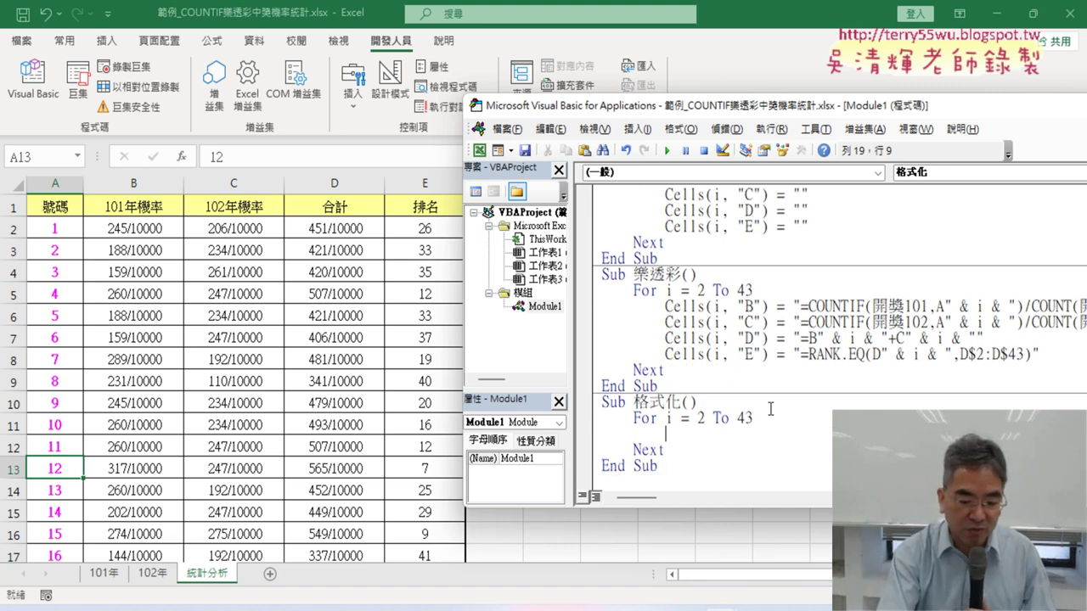
# Write If Cells(i, "E") <= 7 Then inside the loop and close it with End If.
pyautogui.write('if')
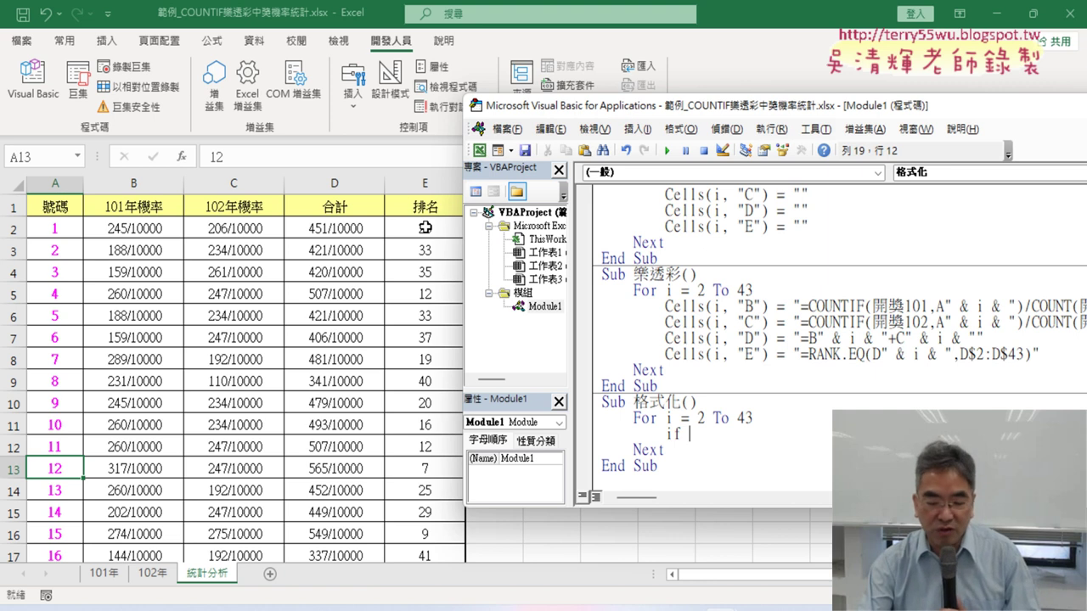
pyautogui.write('ce')
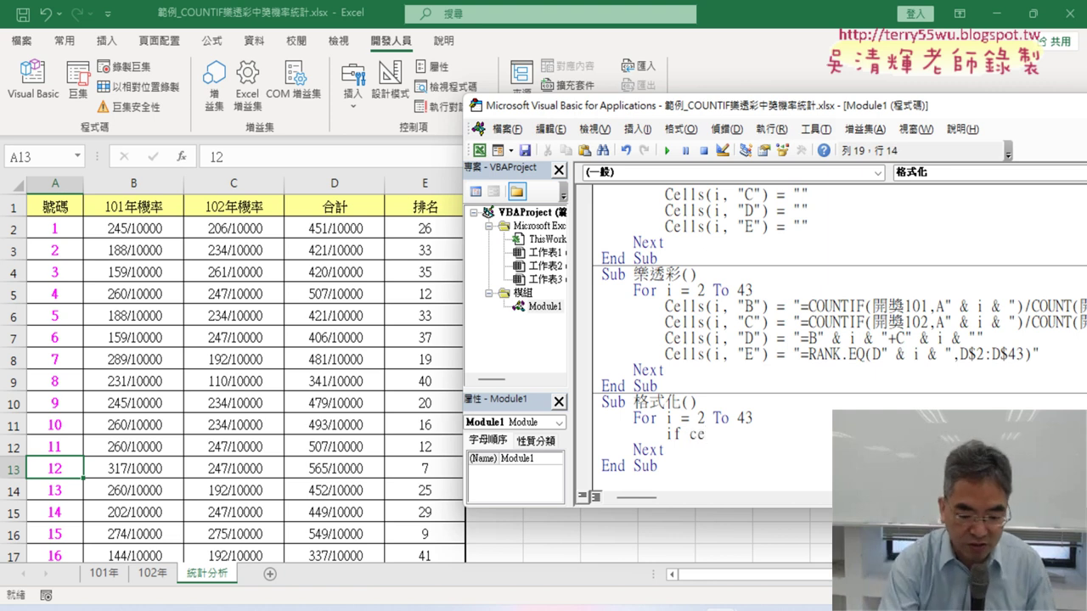
pyautogui.write('lls')
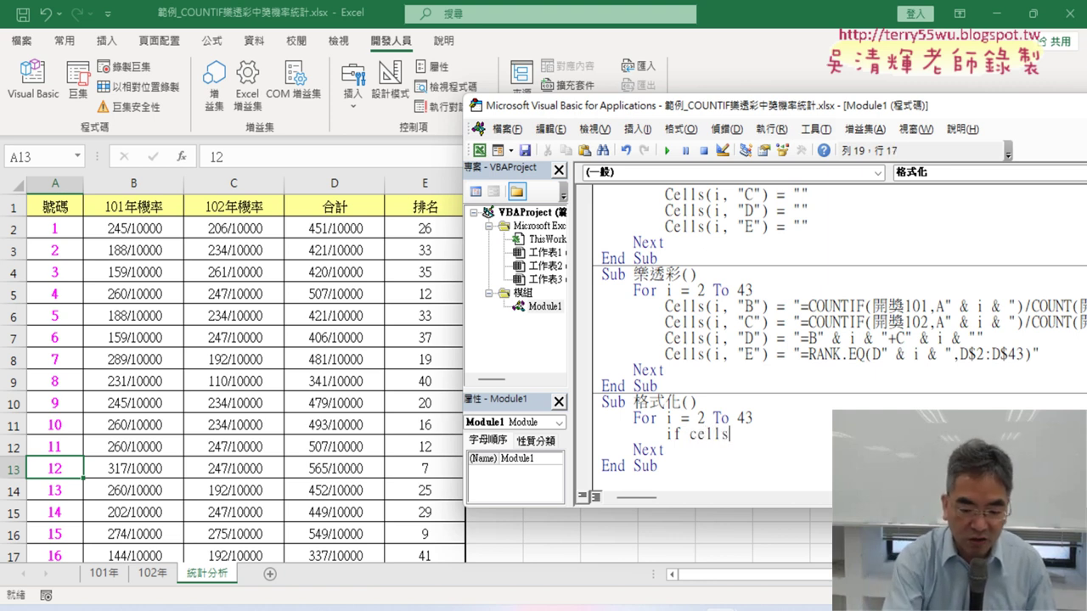
pyautogui.write('(i')
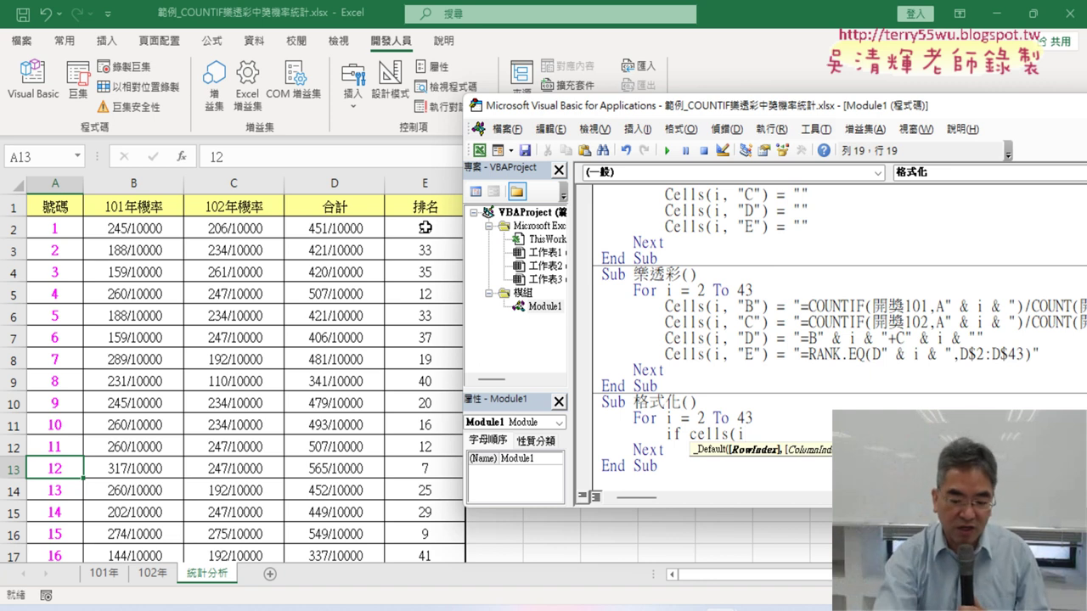
pyautogui.write(',"')
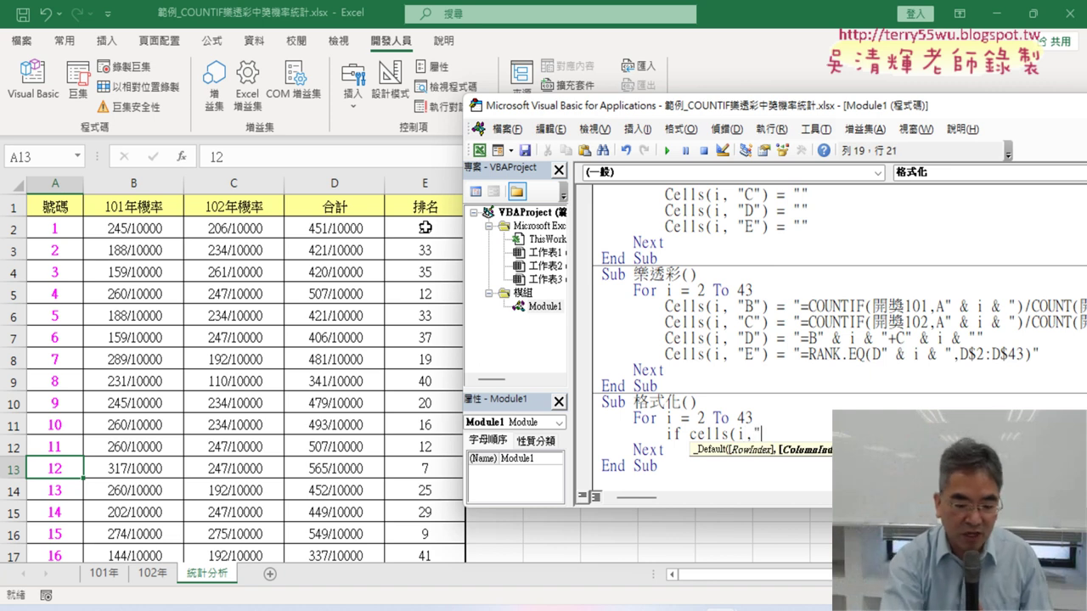
pyautogui.write('E"')
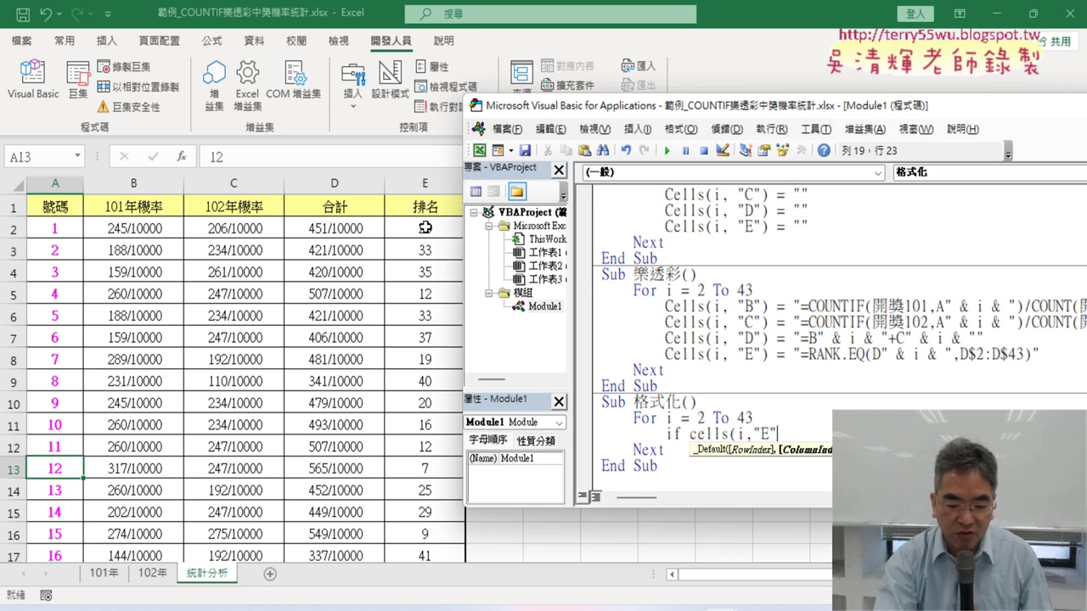
pyautogui.write(')')
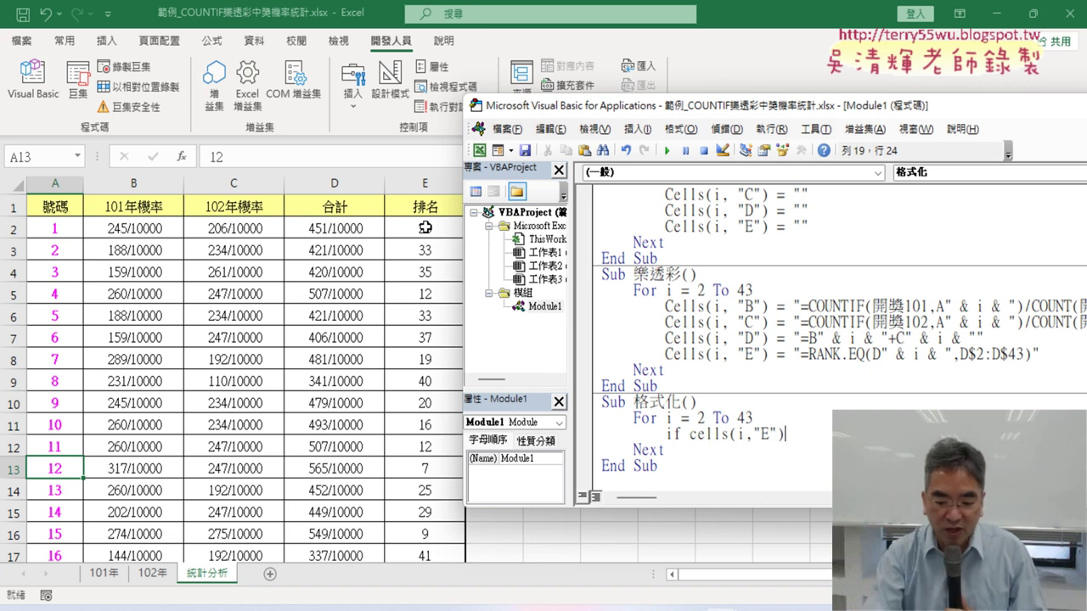
pyautogui.write('<')
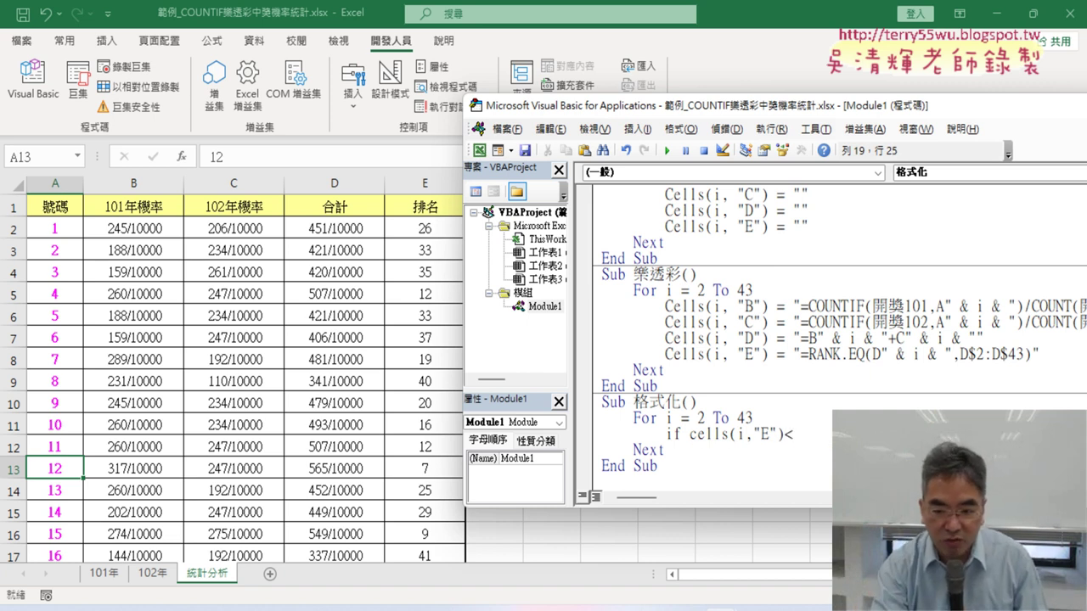
pyautogui.write('=7')
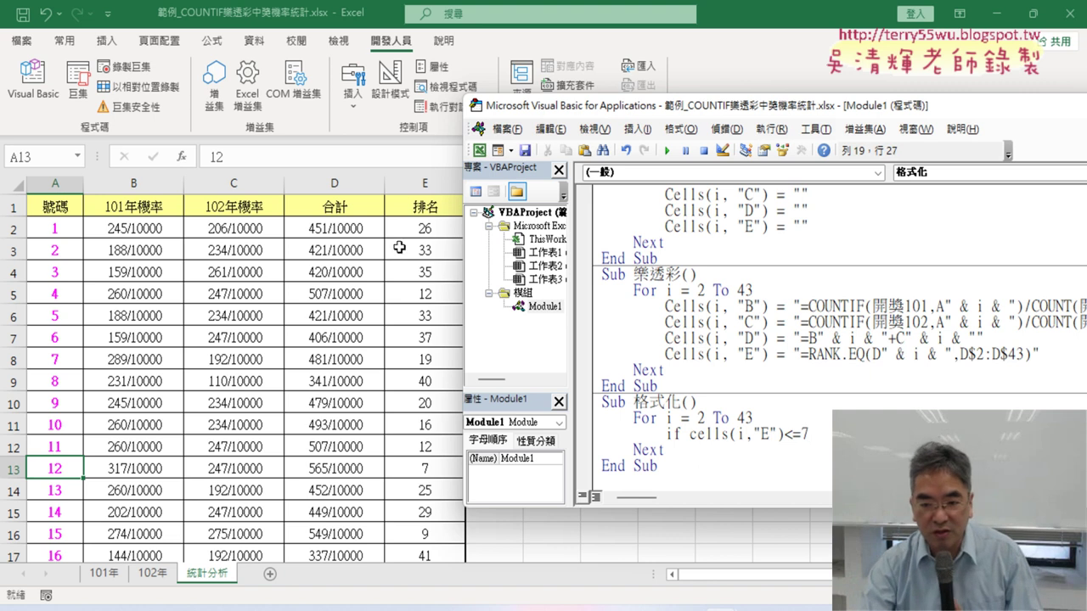
pyautogui.moveTo(689, 434); pyautogui.dragTo(810, 434)
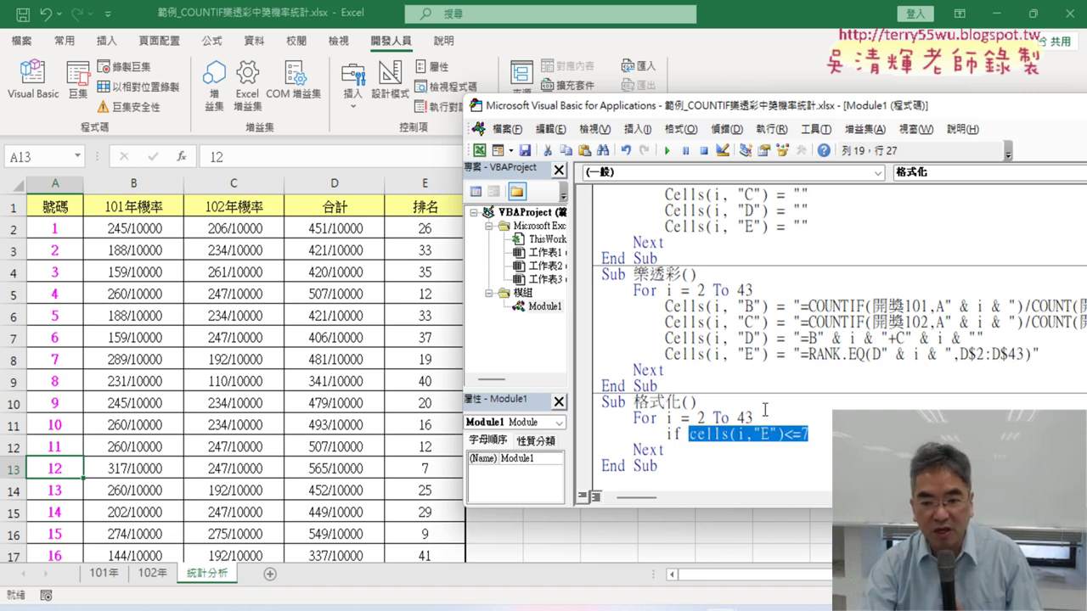
pyautogui.click(822, 435)
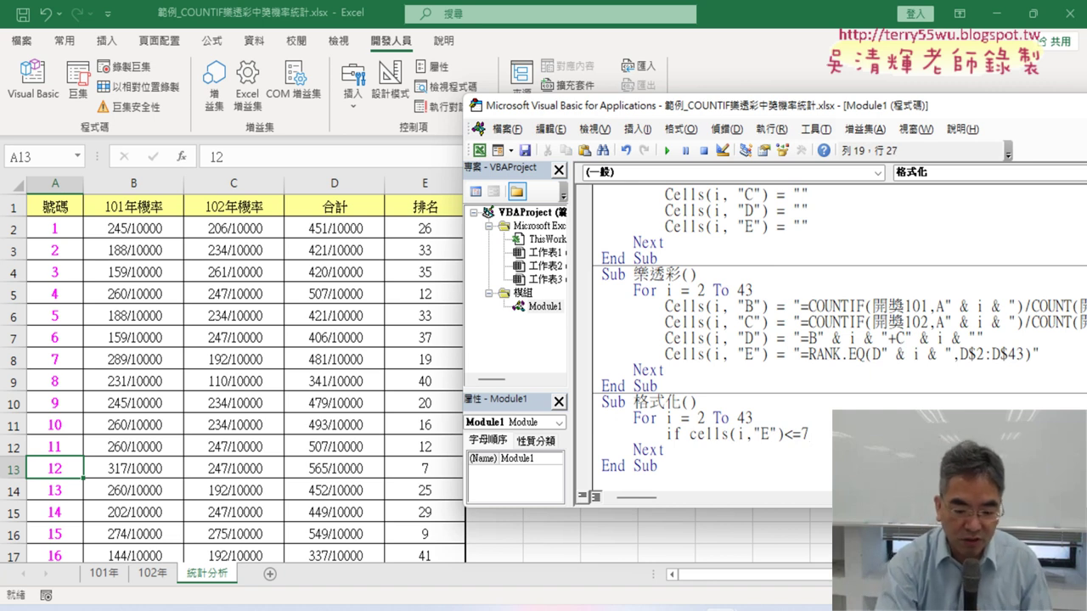
pyautogui.write(' th')
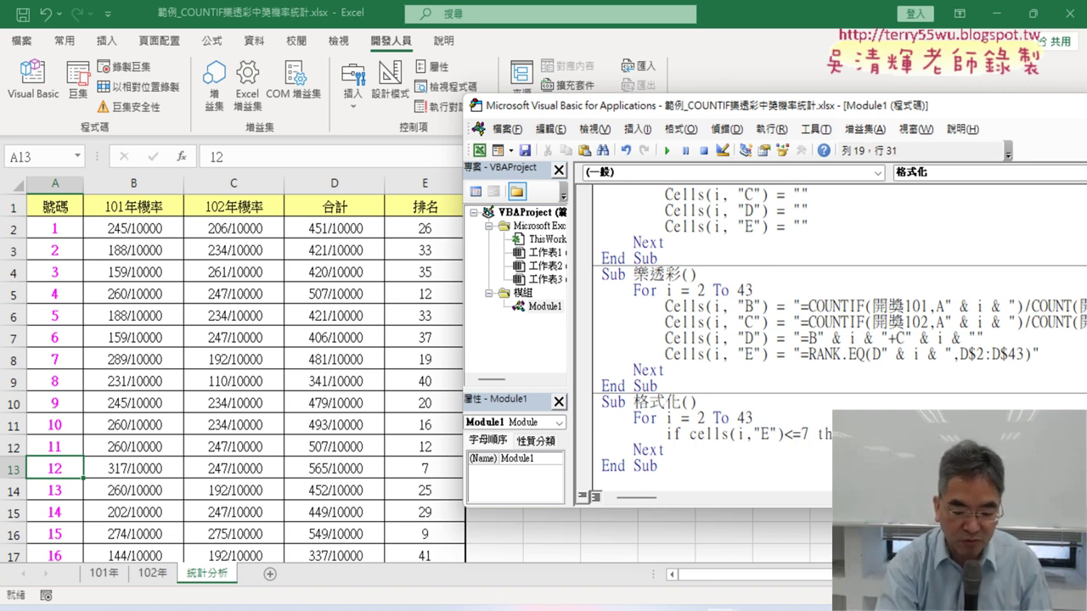
pyautogui.write('en')
pyautogui.press('Return')
pyautogui.press('Return')
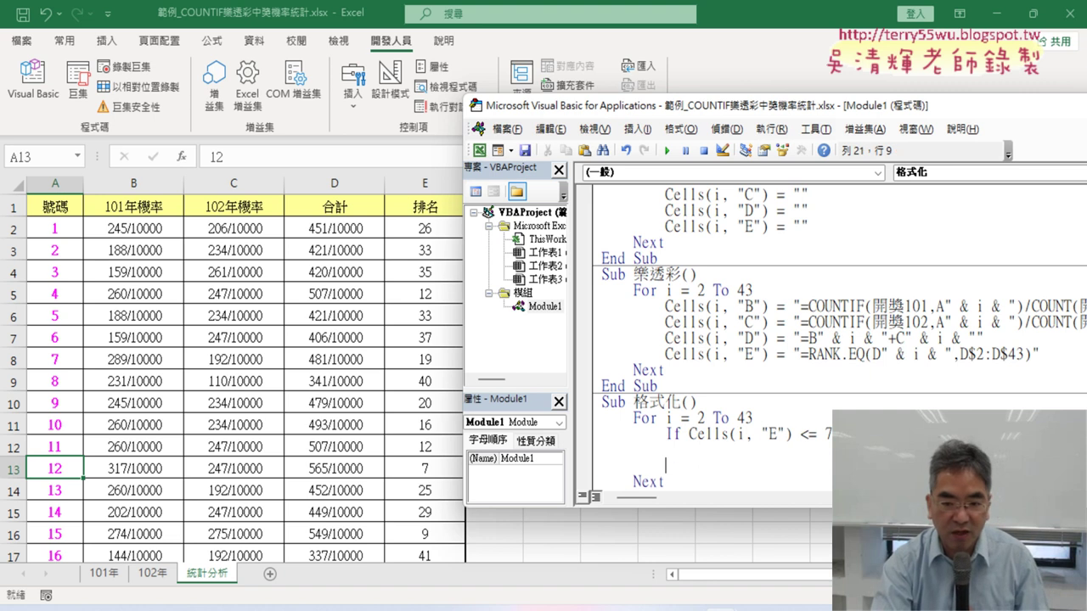
pyautogui.write('en')
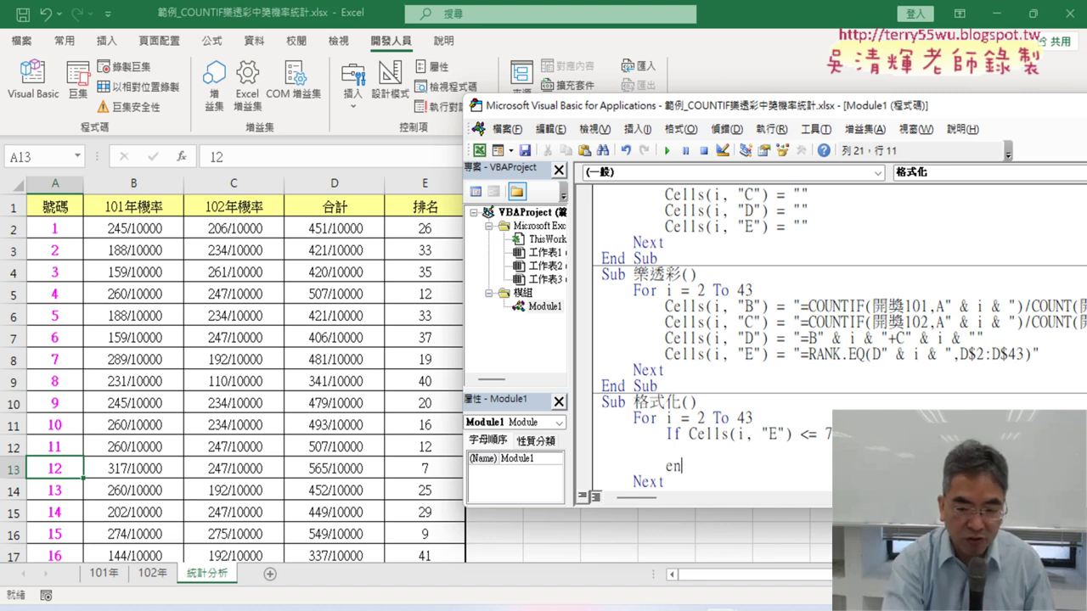
pyautogui.write('d ')
pyautogui.write('if')
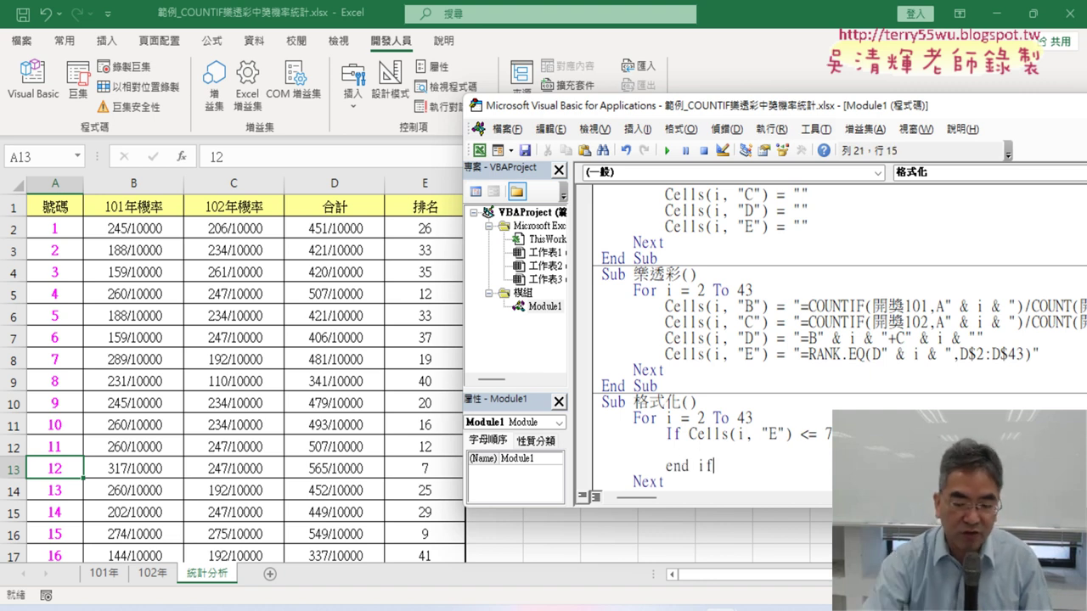
pyautogui.click(828, 337)
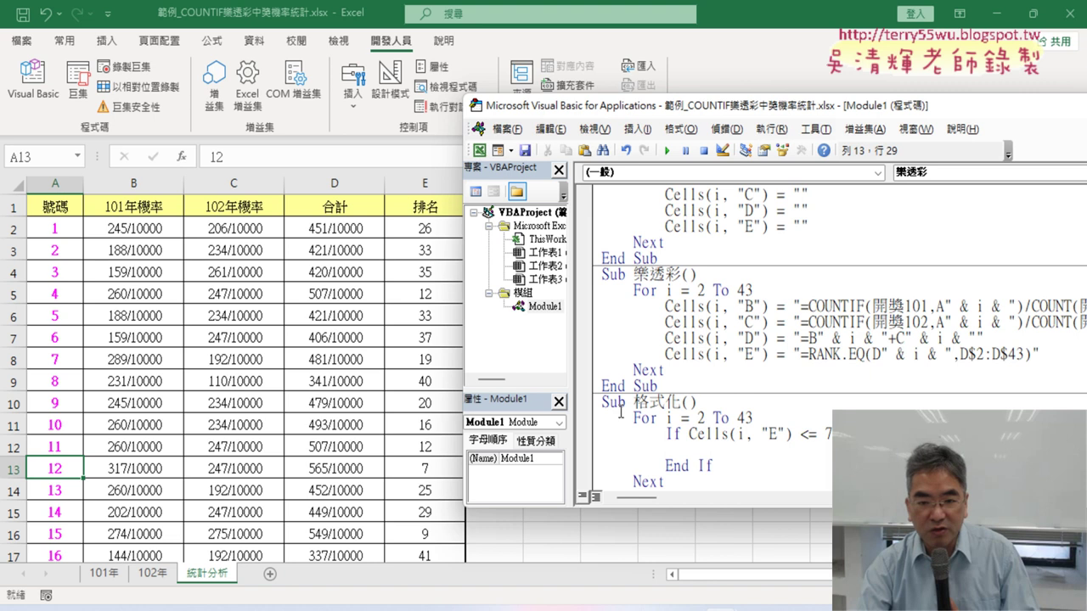
# Indent the empty line inside the rank-7-or-better If block.
pyautogui.scroll(-1, 617, 407)
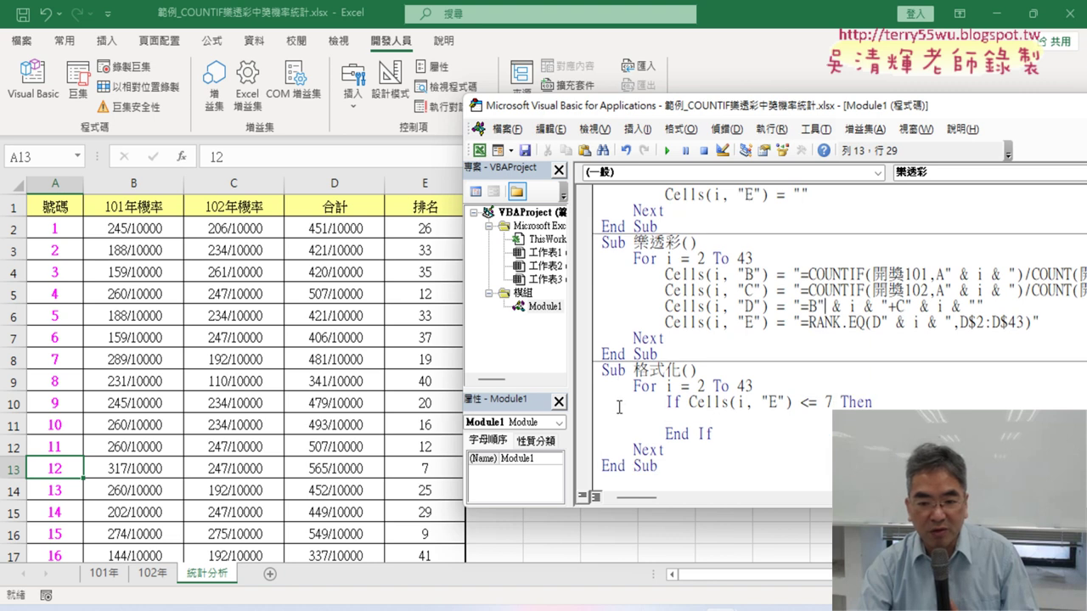
pyautogui.click(621, 467)
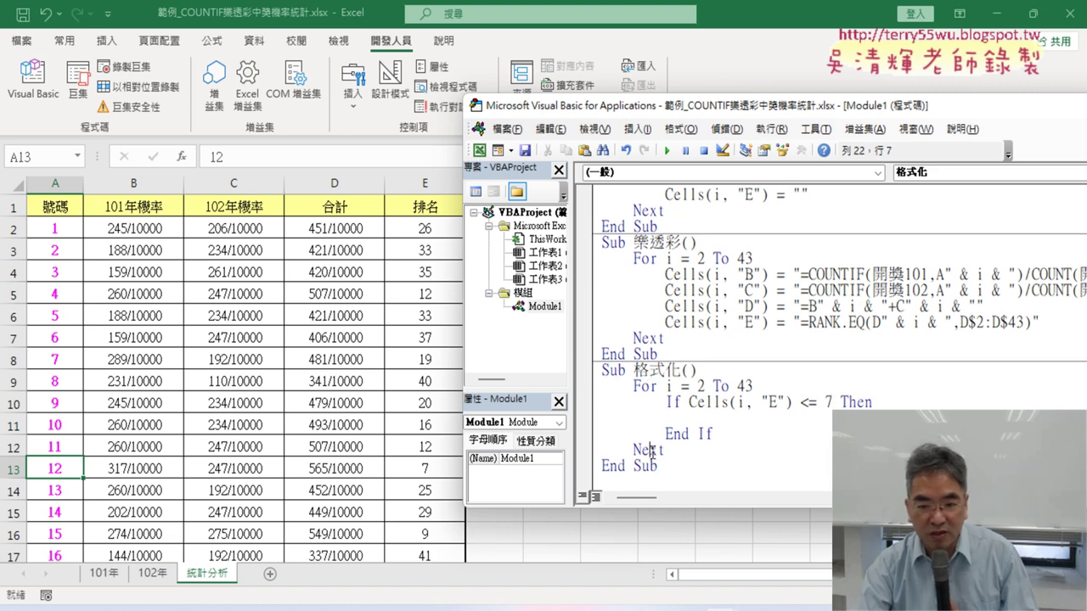
pyautogui.click(677, 401)
pyautogui.click(683, 433)
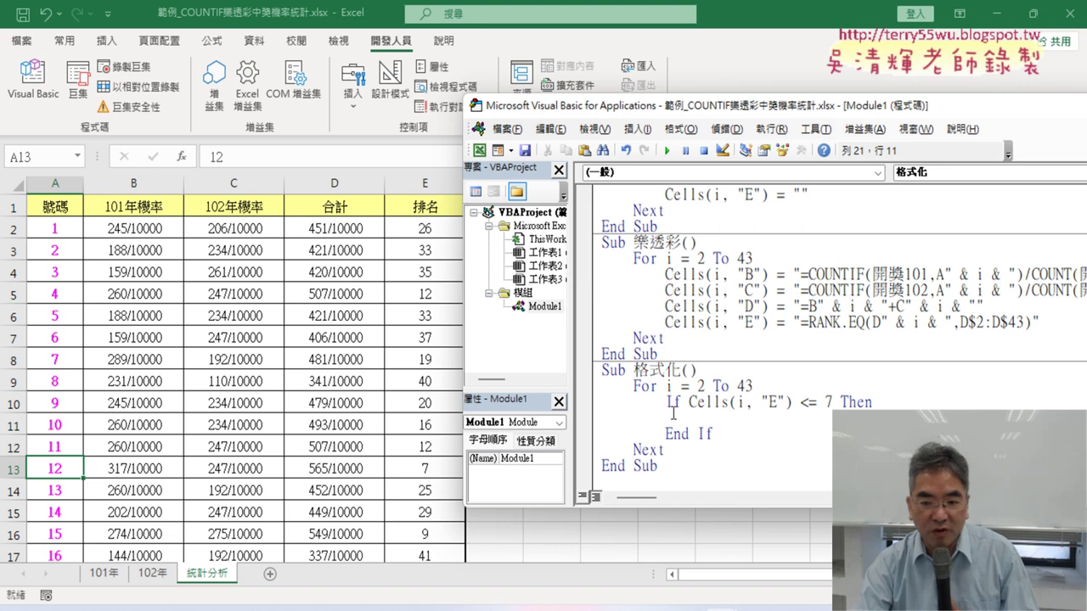
pyautogui.click(671, 416)
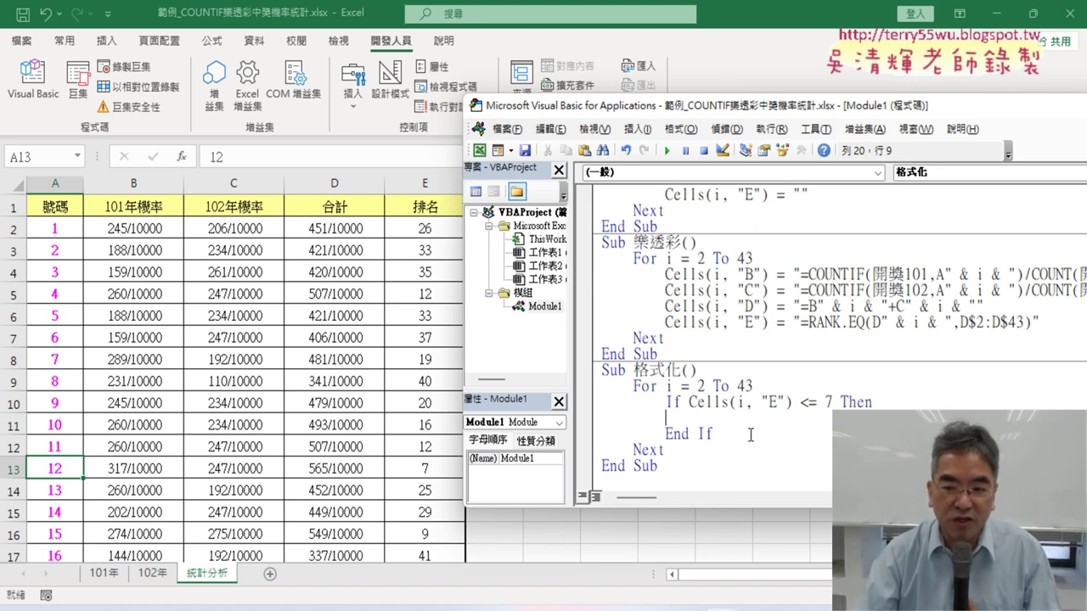
pyautogui.moveTo(690, 402); pyautogui.dragTo(834, 403)
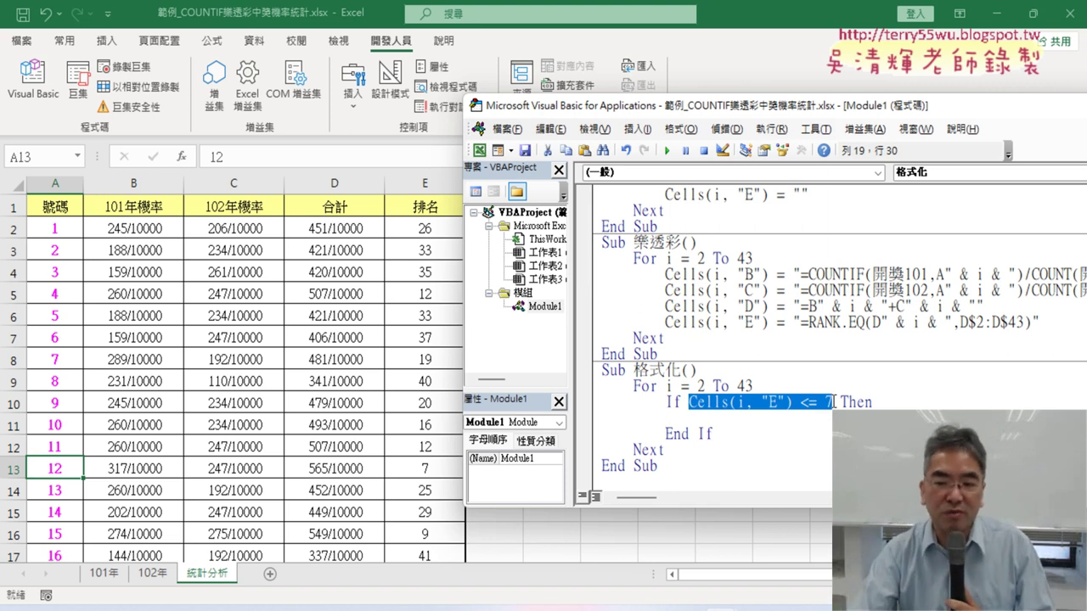
pyautogui.click(812, 416)
pyautogui.press('Tab')
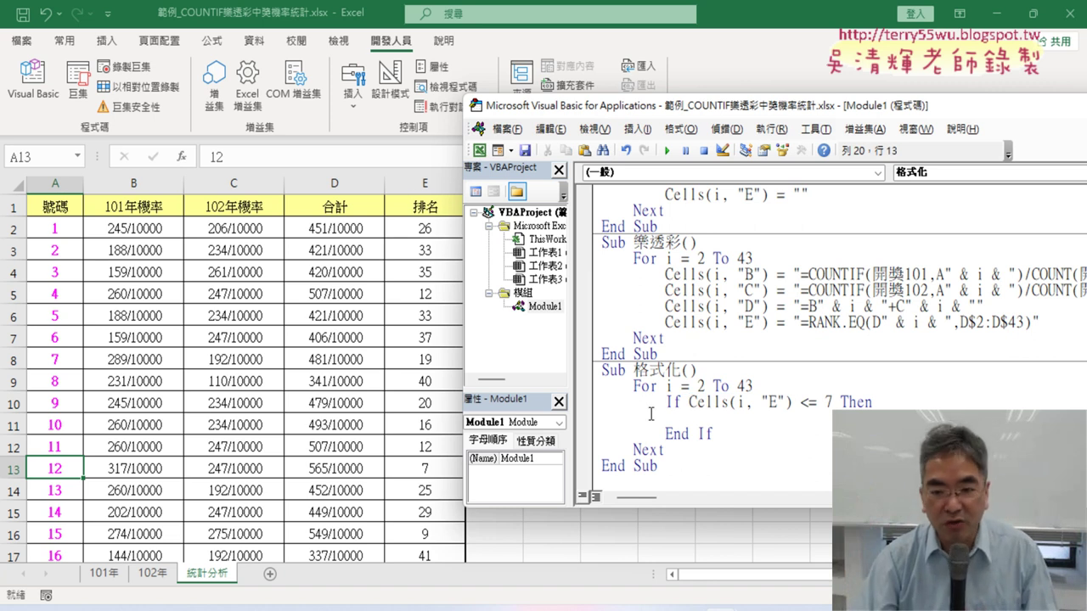
# Copy Cells(i, "E") into the If block, change E to A, then trim it to 'Cells.'.
pyautogui.moveTo(689, 402); pyautogui.dragTo(791, 404)
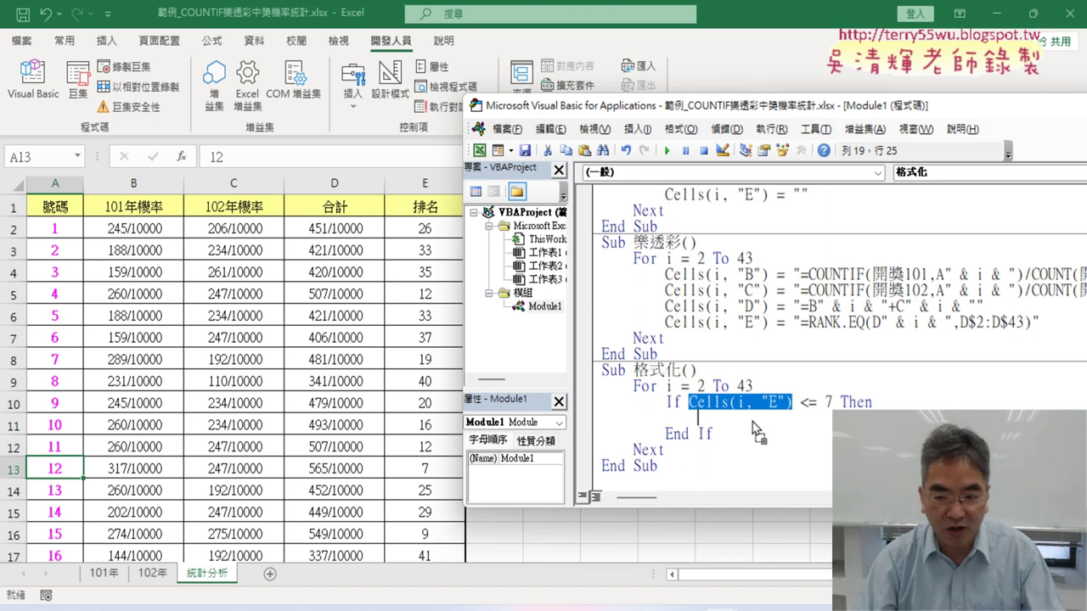
pyautogui.moveTo(752, 422); pyautogui.dragTo(752, 421)
pyautogui.doubleClick(779, 417)
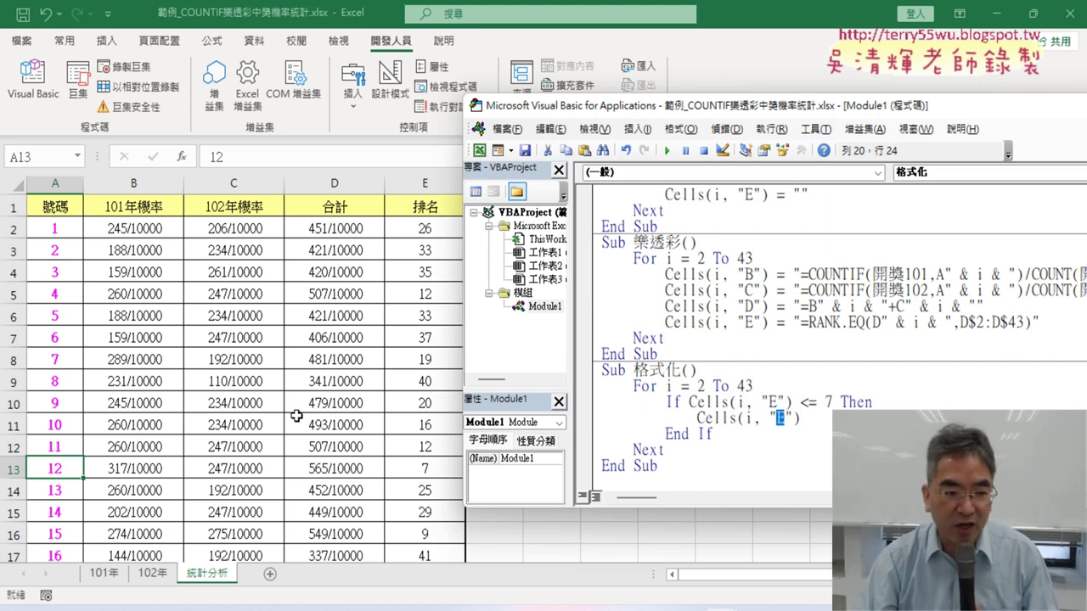
pyautogui.write('A')
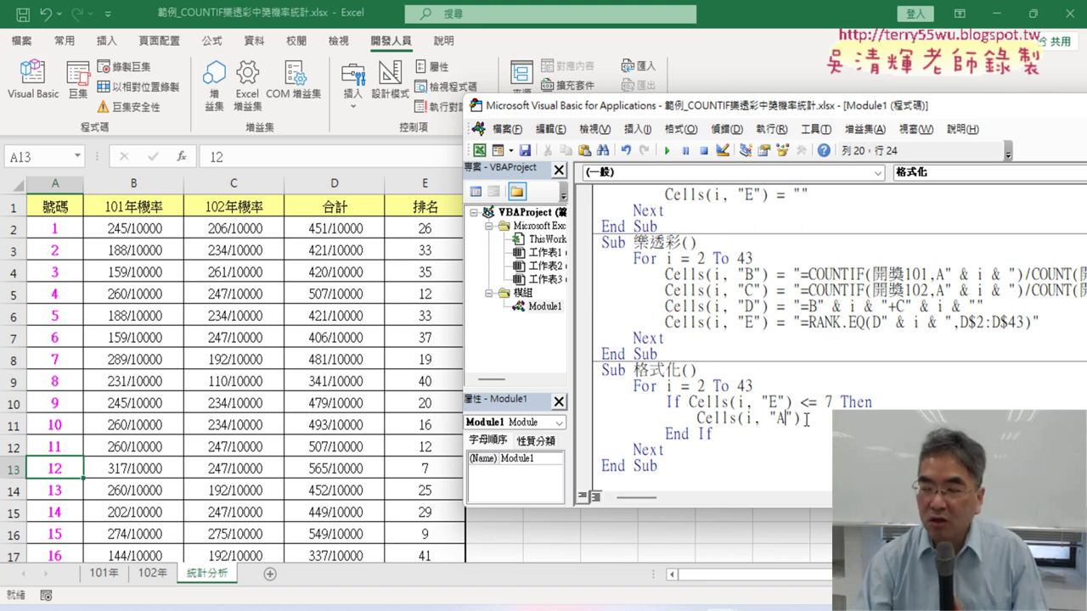
pyautogui.moveTo(799, 418); pyautogui.dragTo(744, 419)
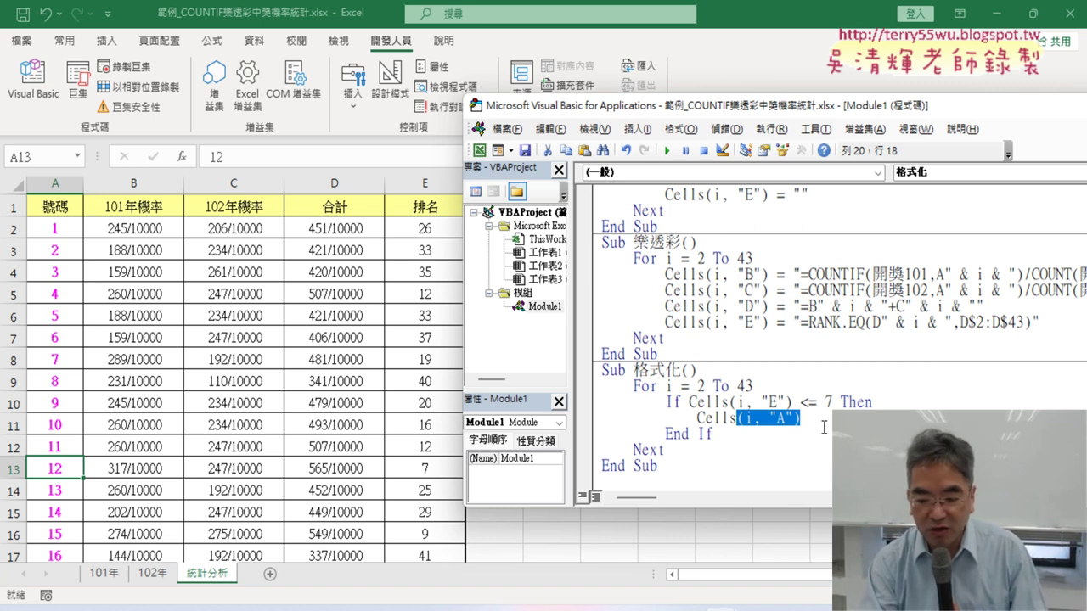
pyautogui.press('Delete')
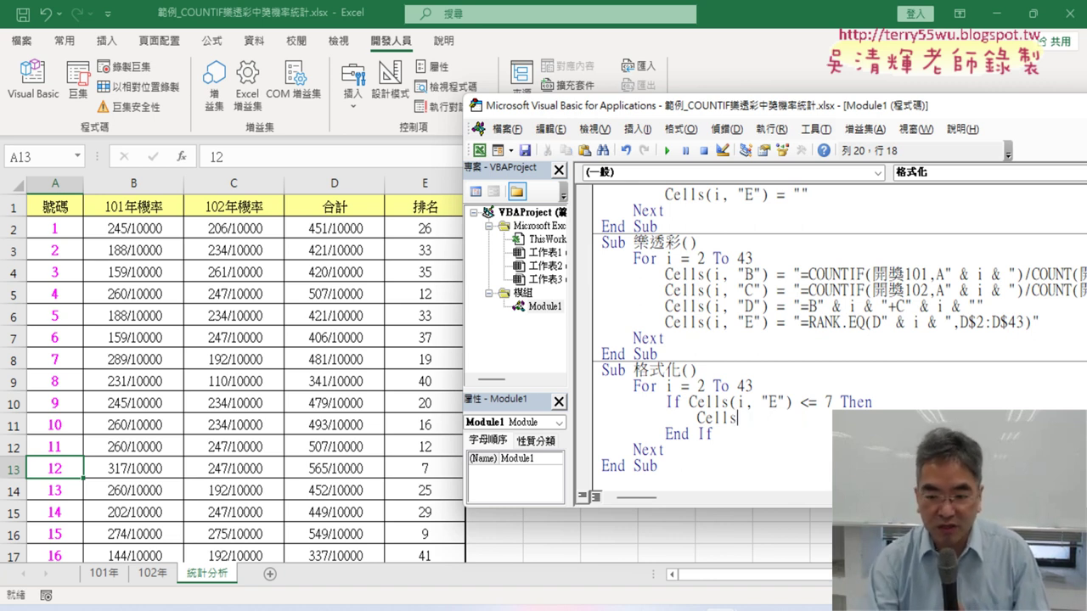
pyautogui.write('.')
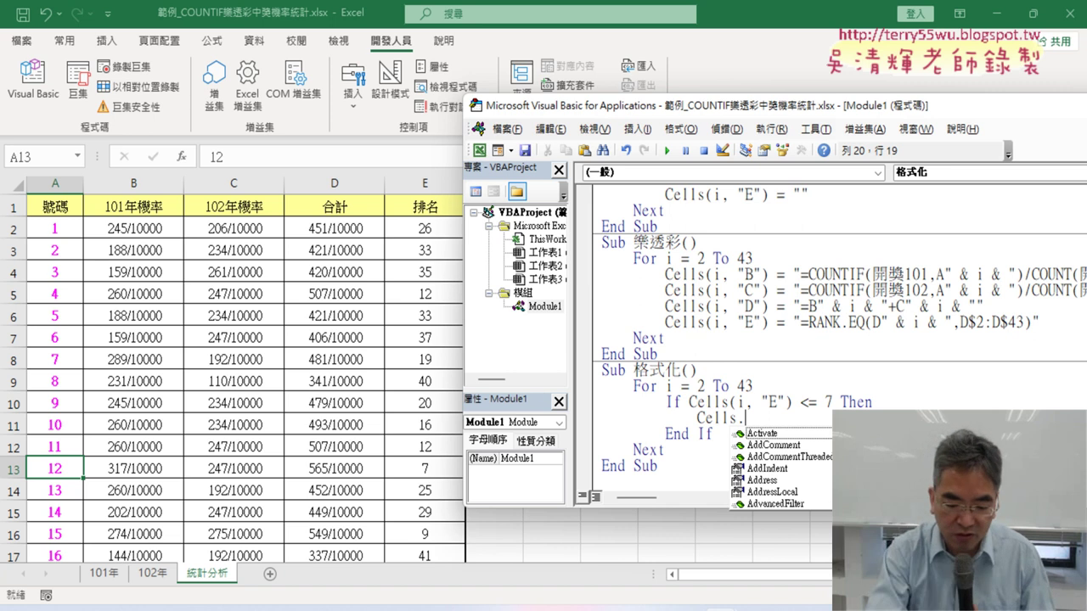
# Complete the statement as Cells.Interior.Color using the IntelliSense suggestions.
pyautogui.write('i')
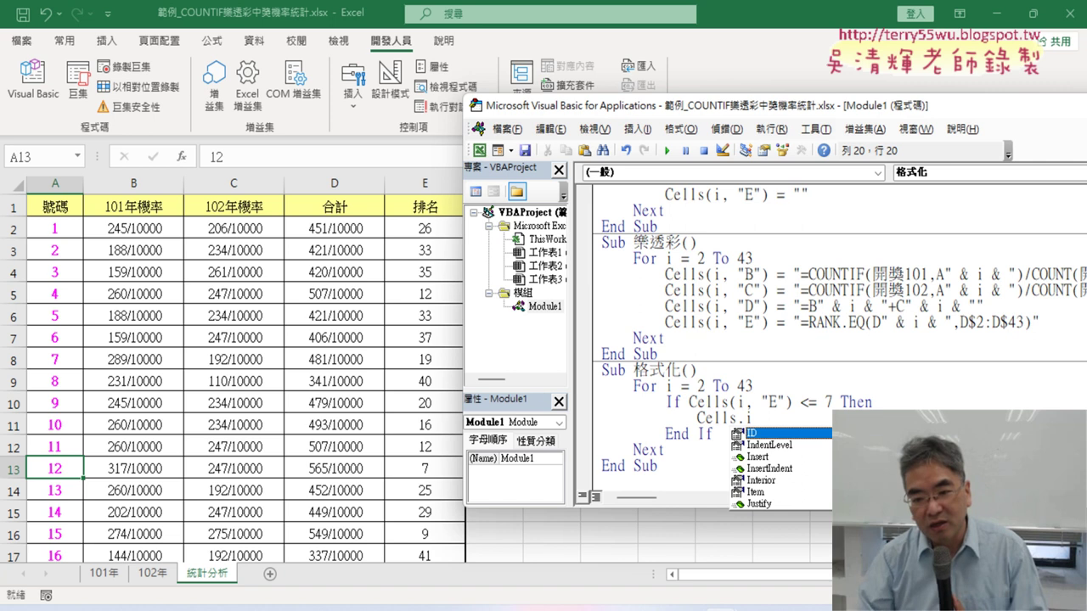
pyautogui.click(773, 482)
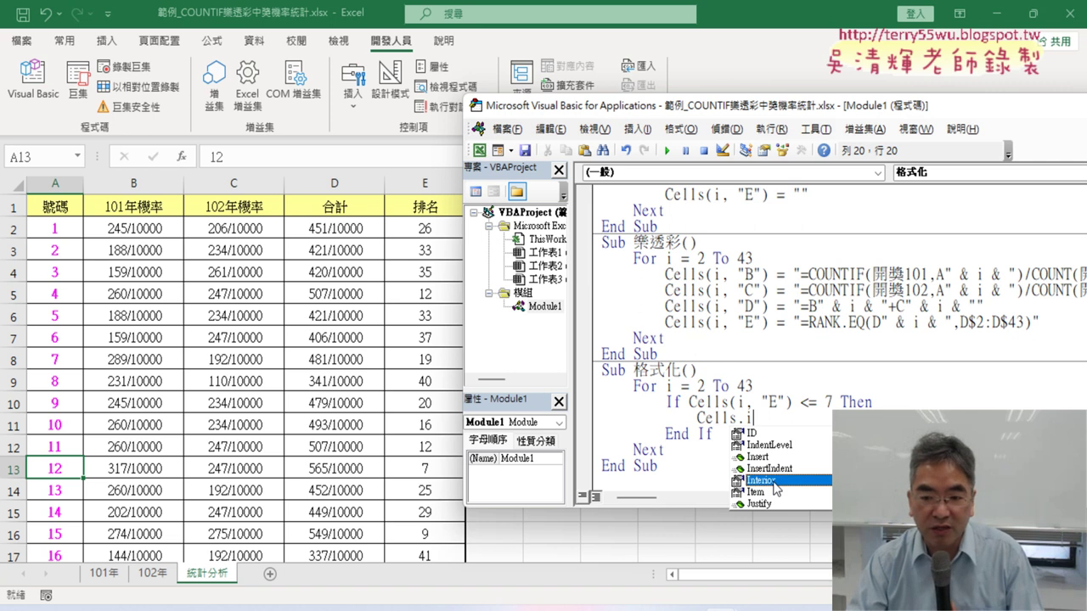
pyautogui.doubleClick(773, 483)
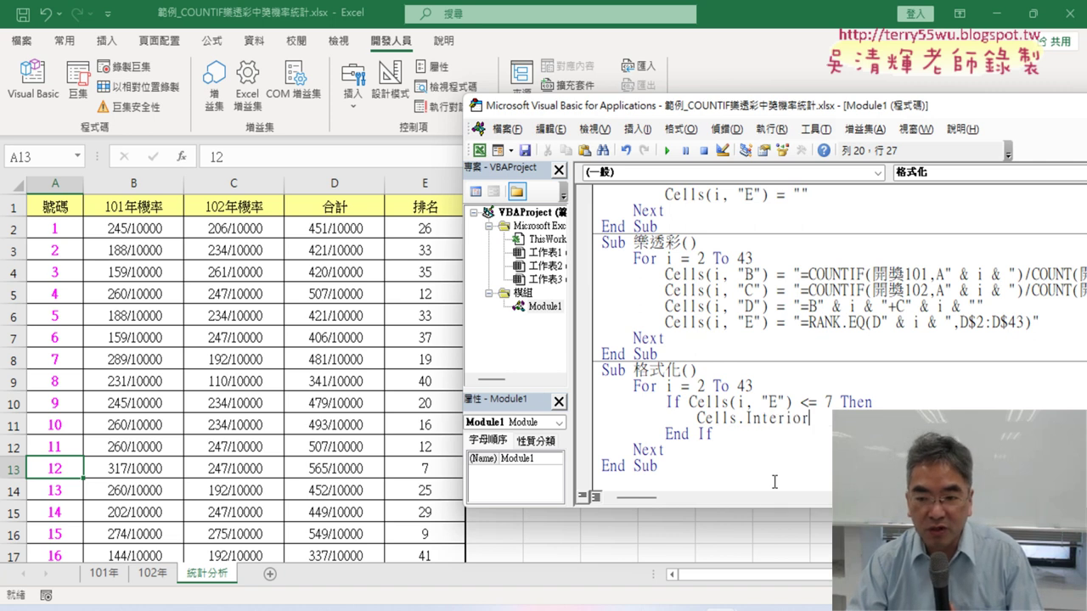
pyautogui.write('.')
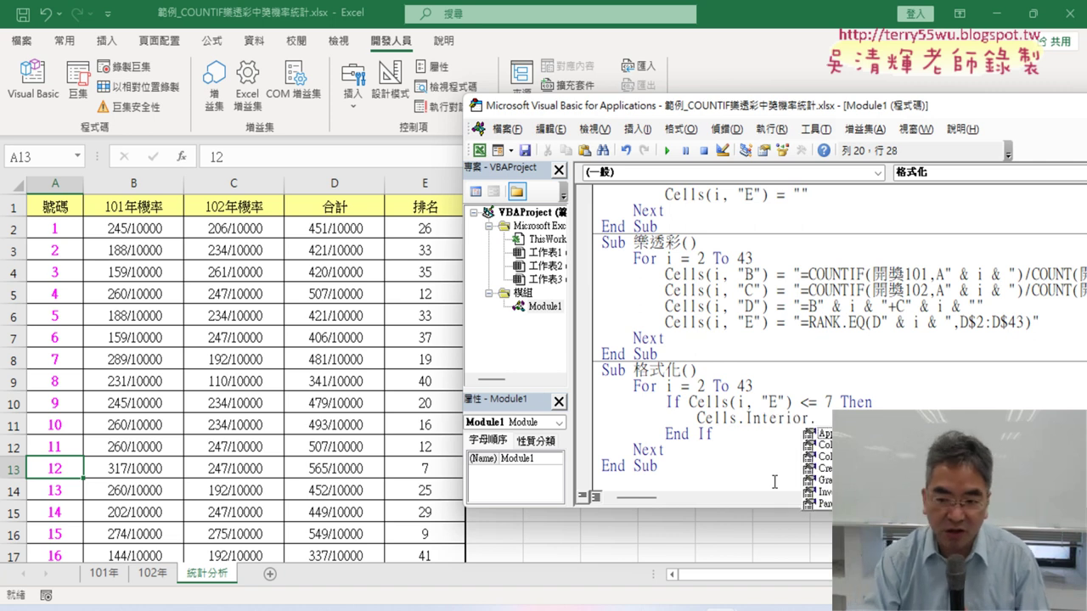
pyautogui.doubleClick(817, 445)
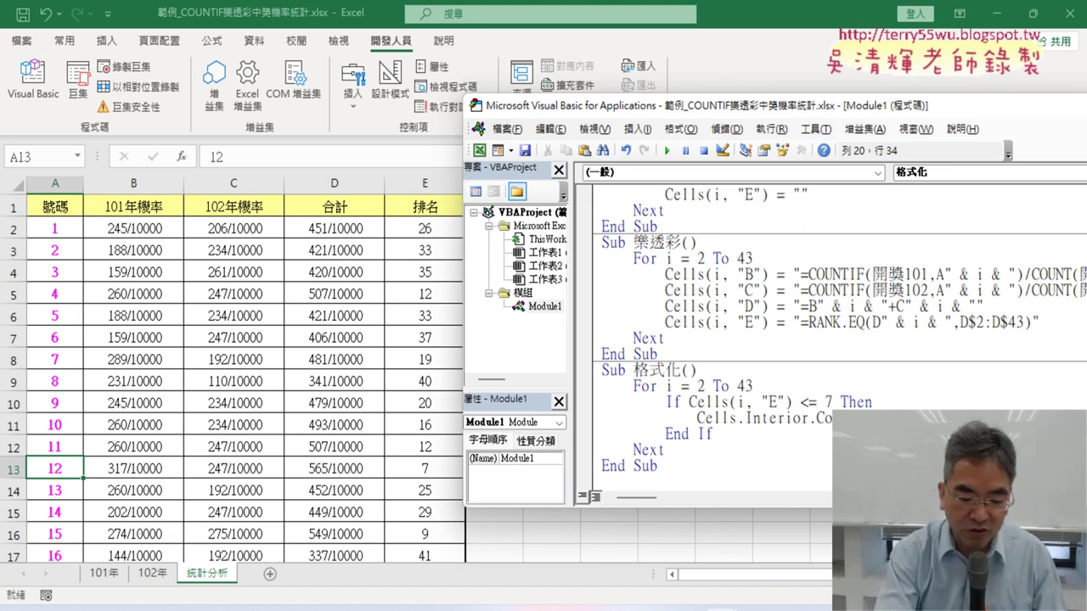
pyautogui.press('Right')
pyautogui.press('Right')
pyautogui.press('Right')
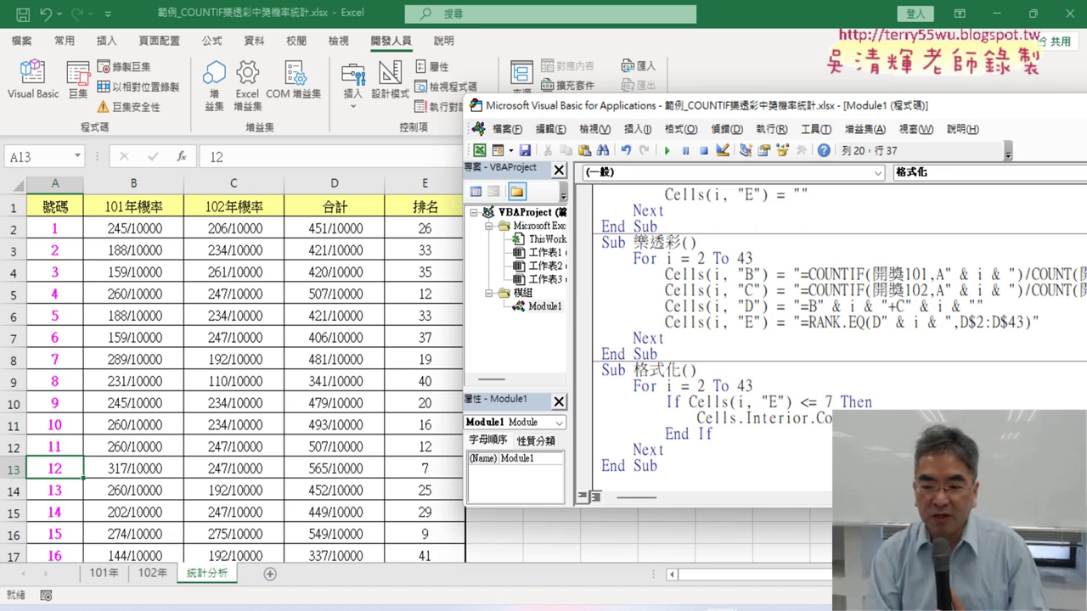
pyautogui.press('Right')
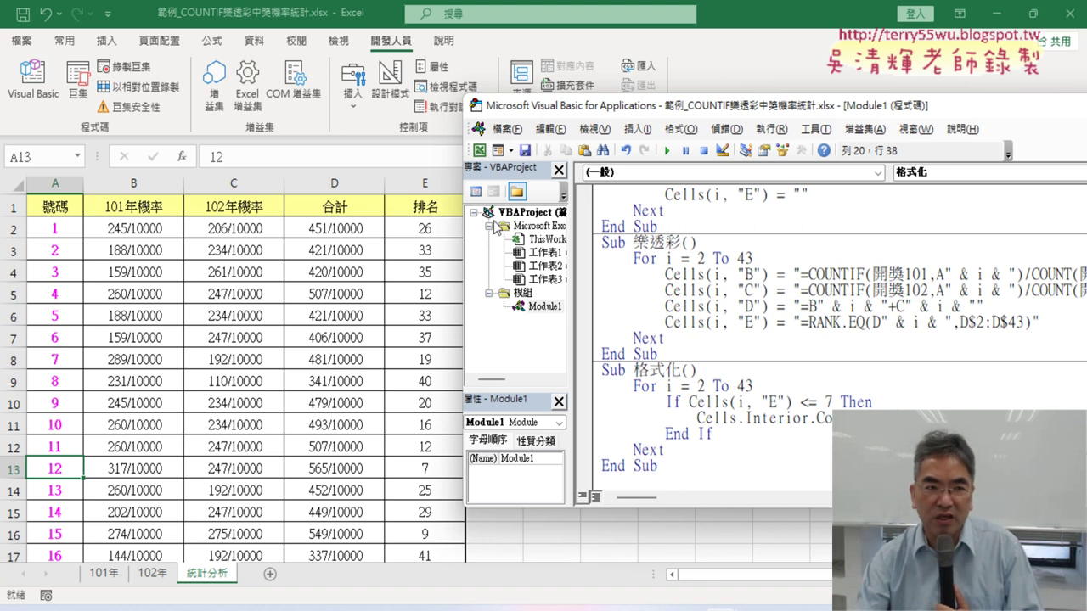
pyautogui.click(64, 47)
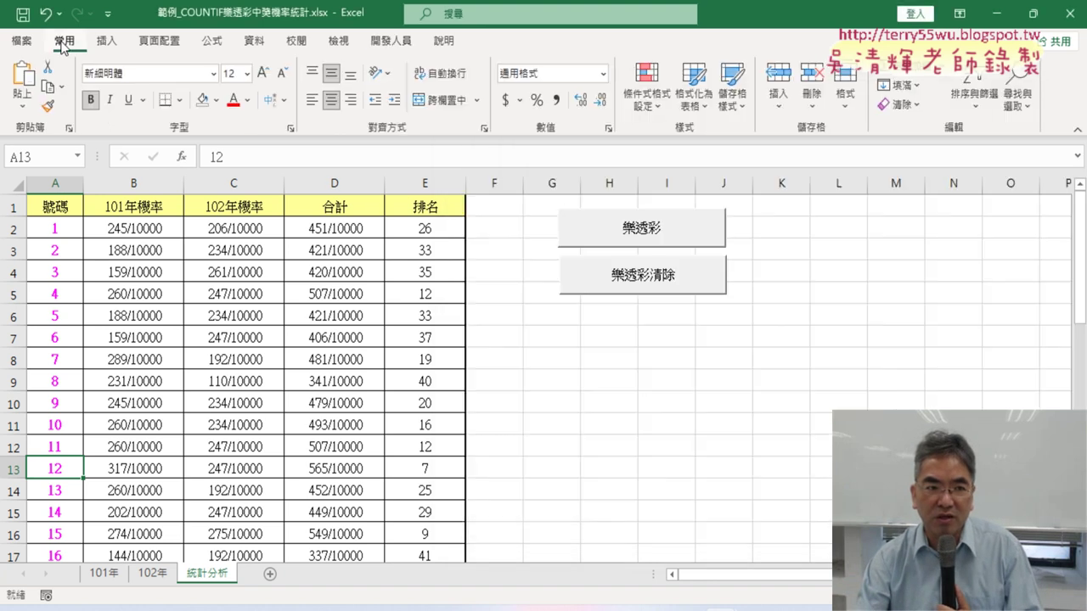
pyautogui.click(218, 101)
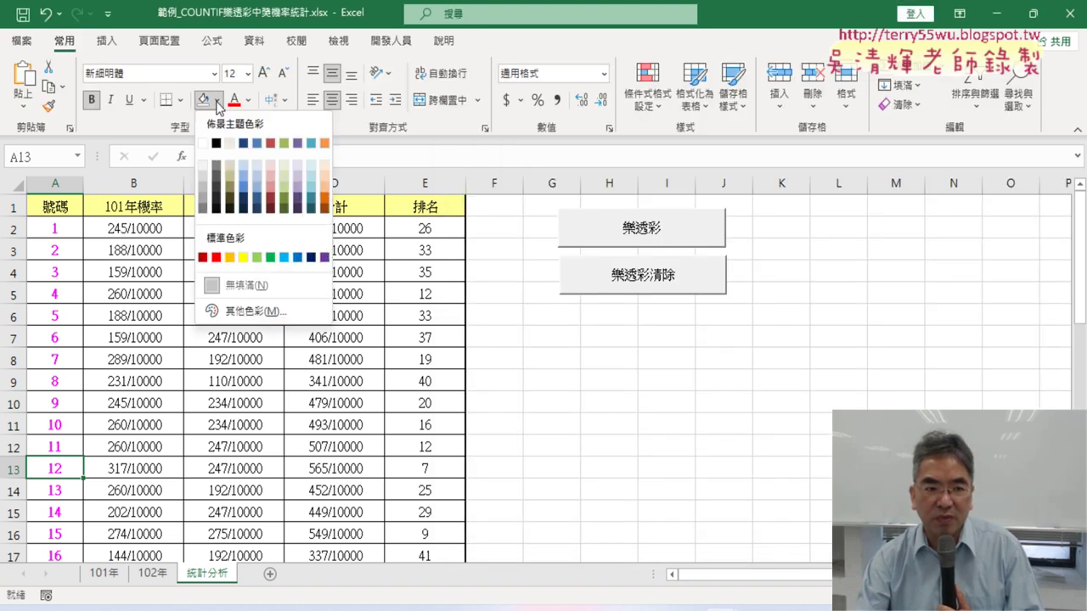
pyautogui.click(289, 316)
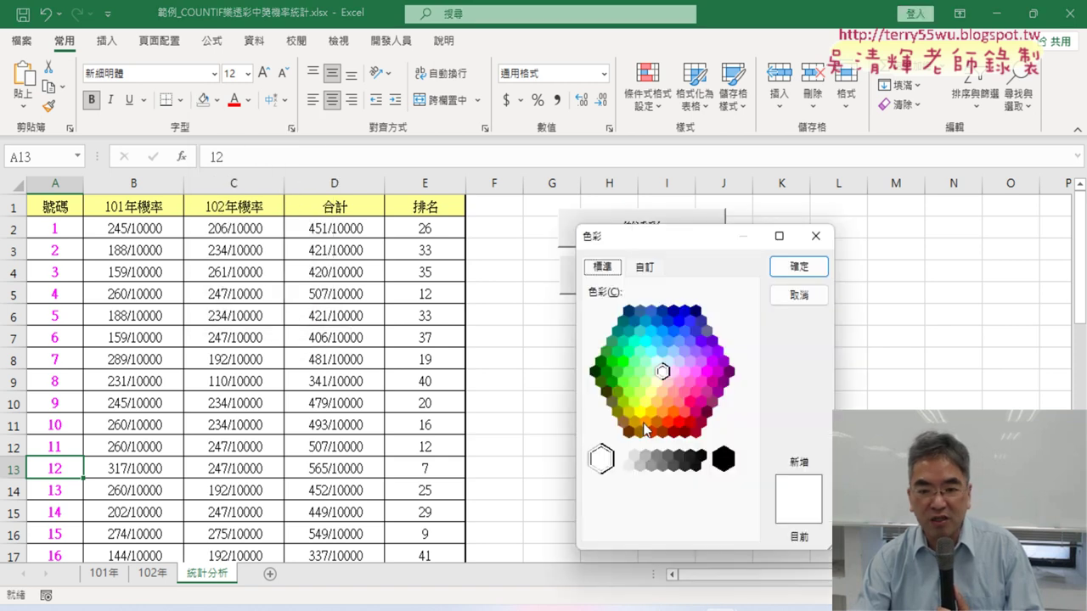
pyautogui.click(640, 413)
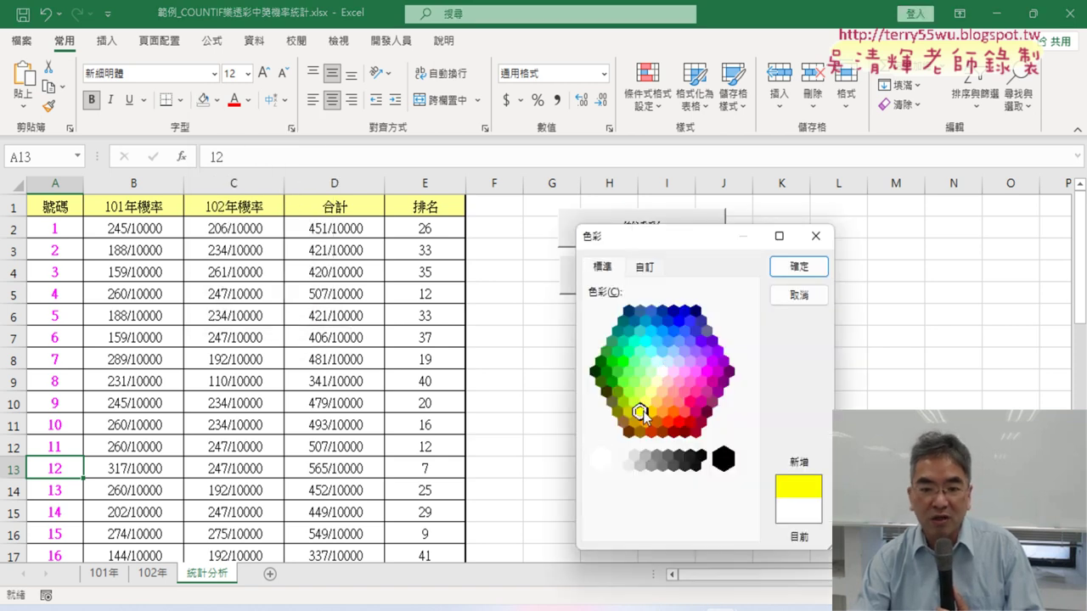
pyautogui.click(644, 269)
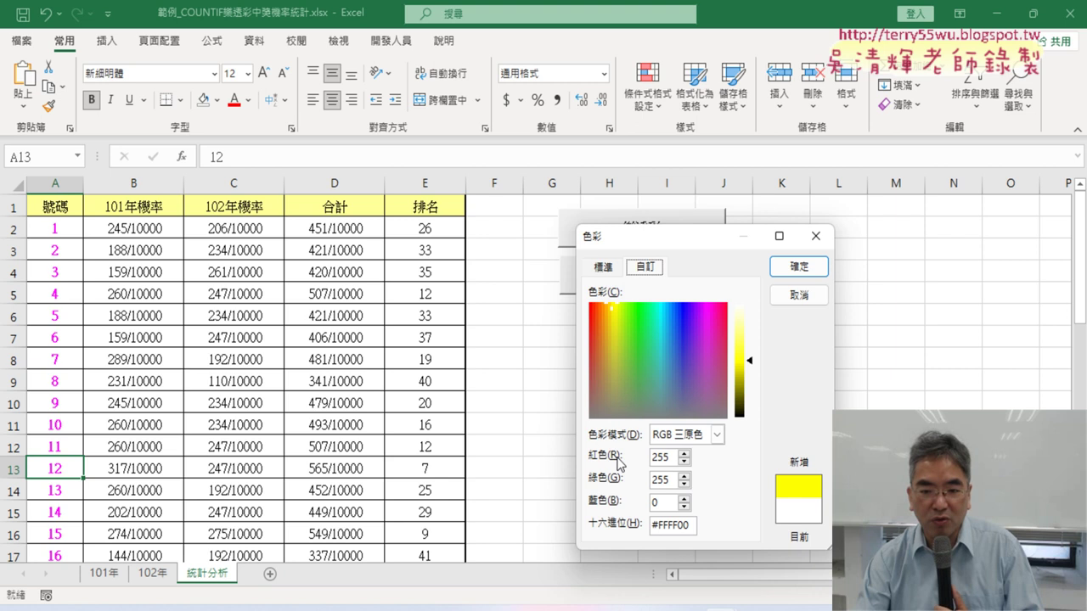
pyautogui.doubleClick(673, 459)
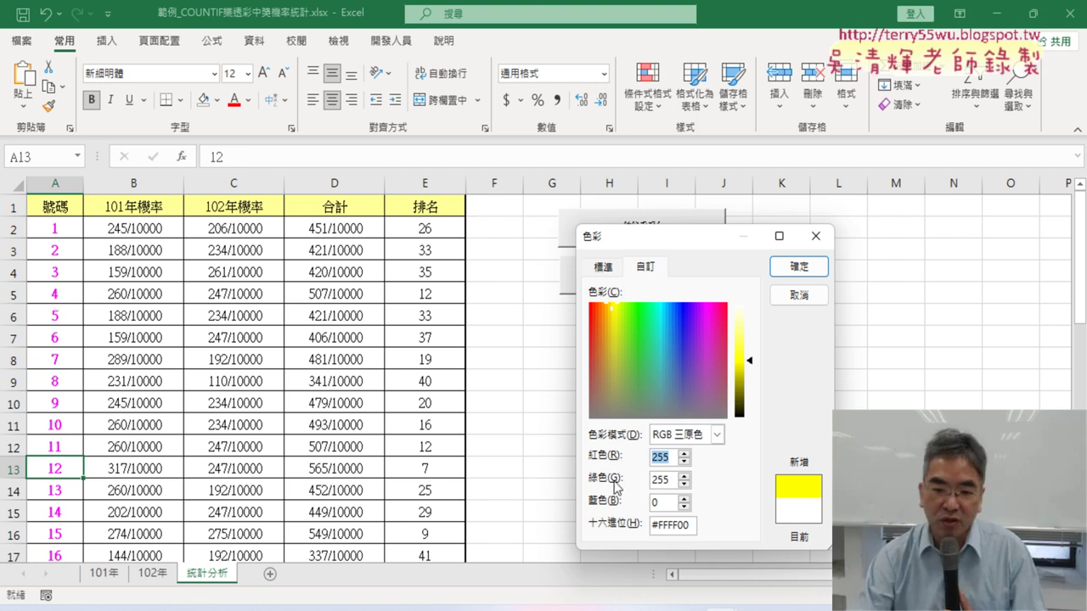
pyautogui.doubleClick(671, 481)
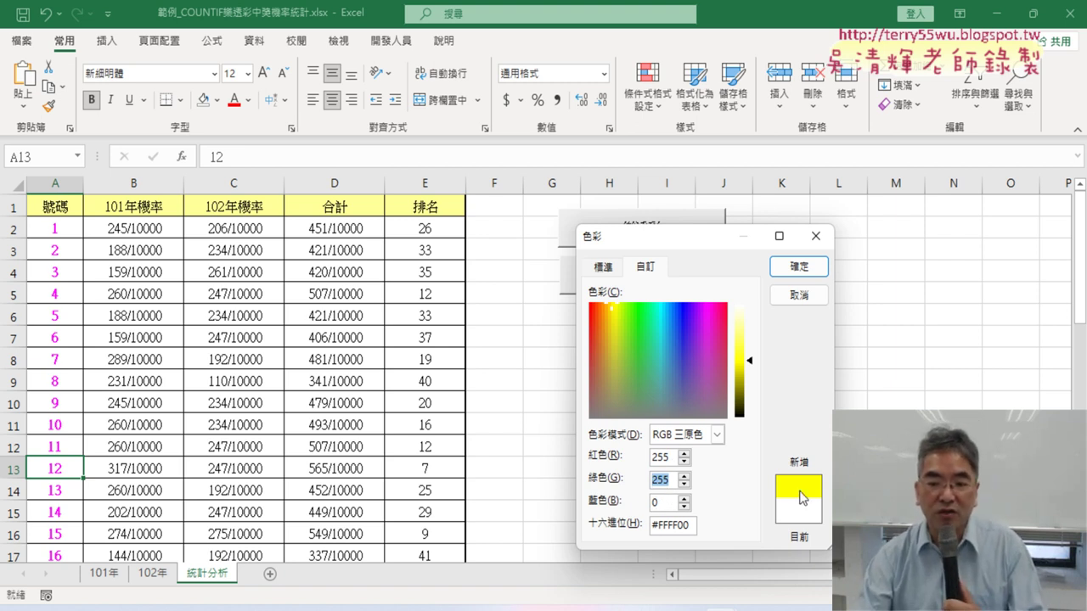
pyautogui.click(800, 297)
# In the Visual Basic editor, run Sub 格式化 from Module1, which turns the whole 統計分析 sheet yellow.
pyautogui.click(385, 41)
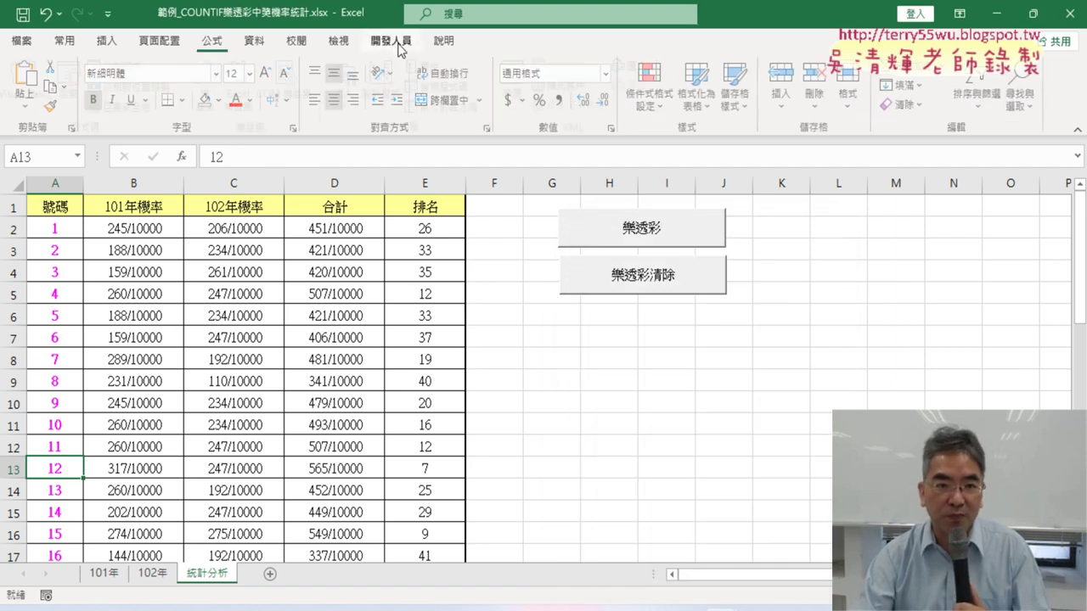
pyautogui.click(32, 81)
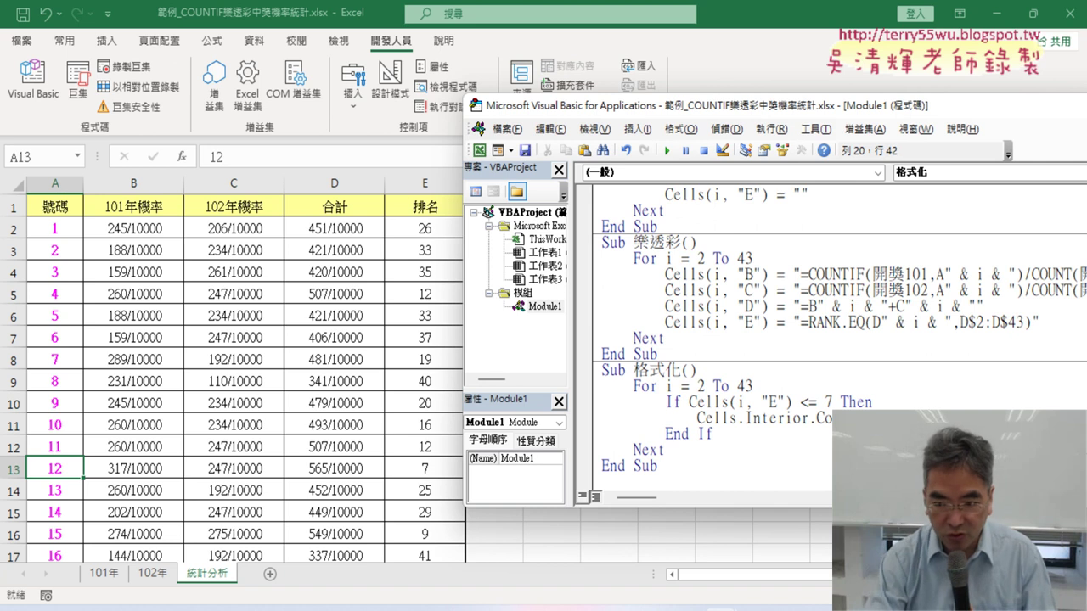
pyautogui.click(936, 419)
pyautogui.click(968, 418)
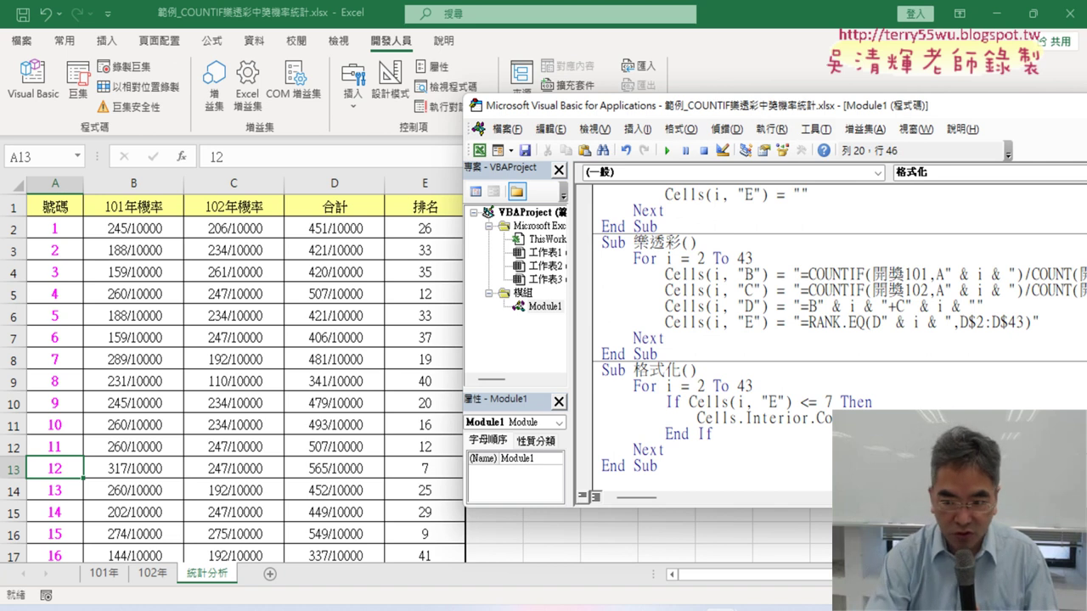
pyautogui.click(978, 418)
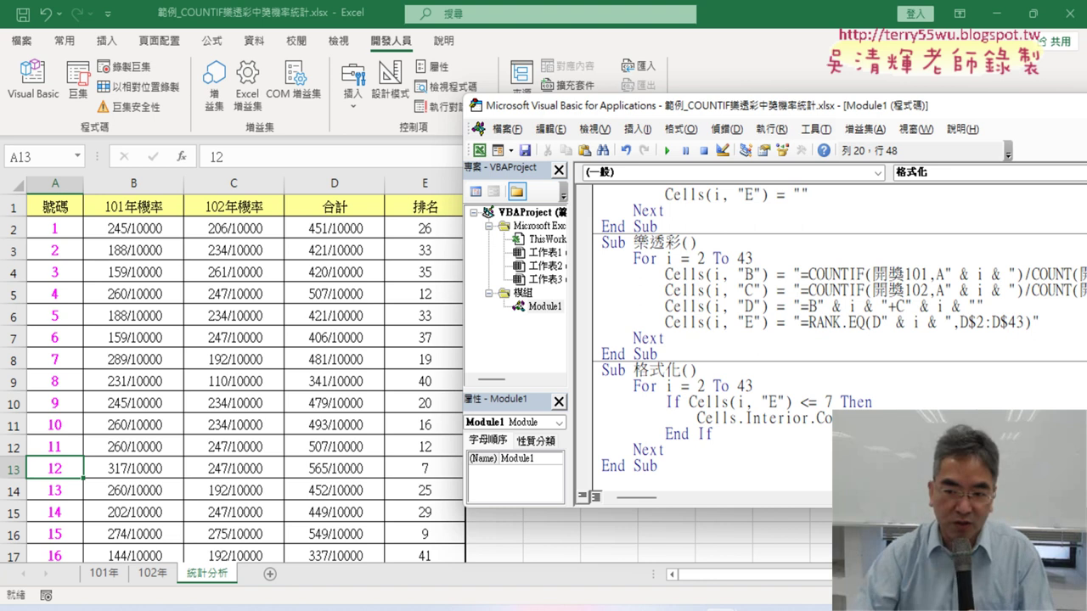
pyautogui.click(862, 366)
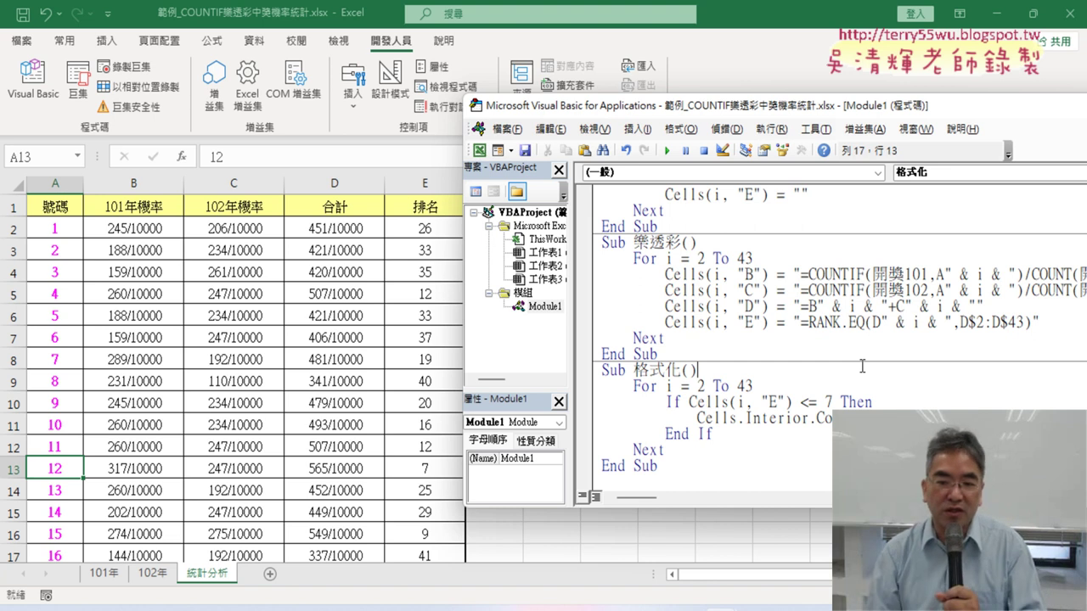
pyautogui.click(805, 419)
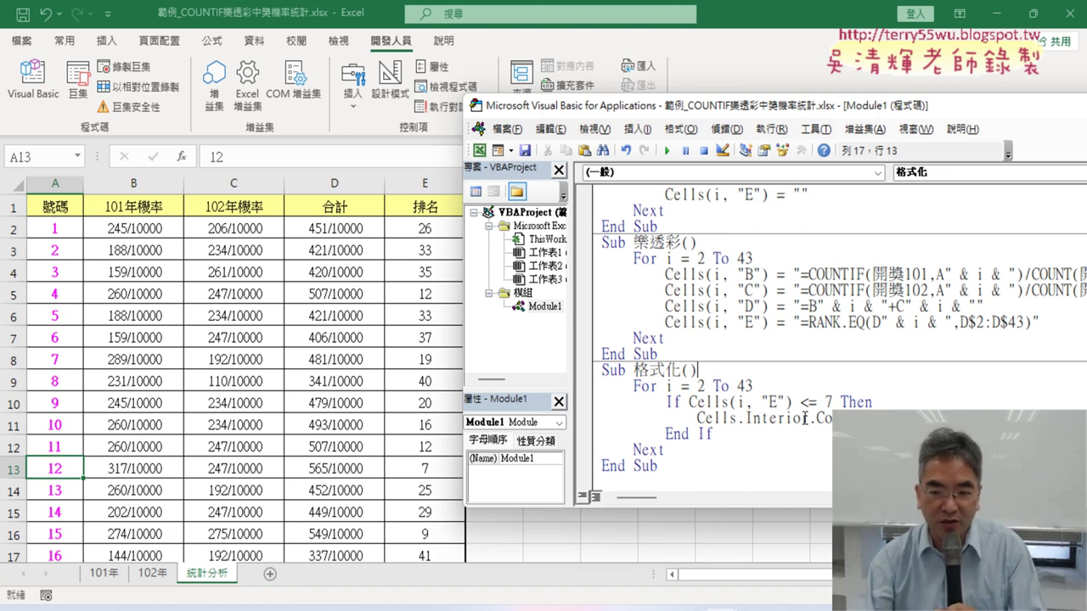
pyautogui.click(667, 150)
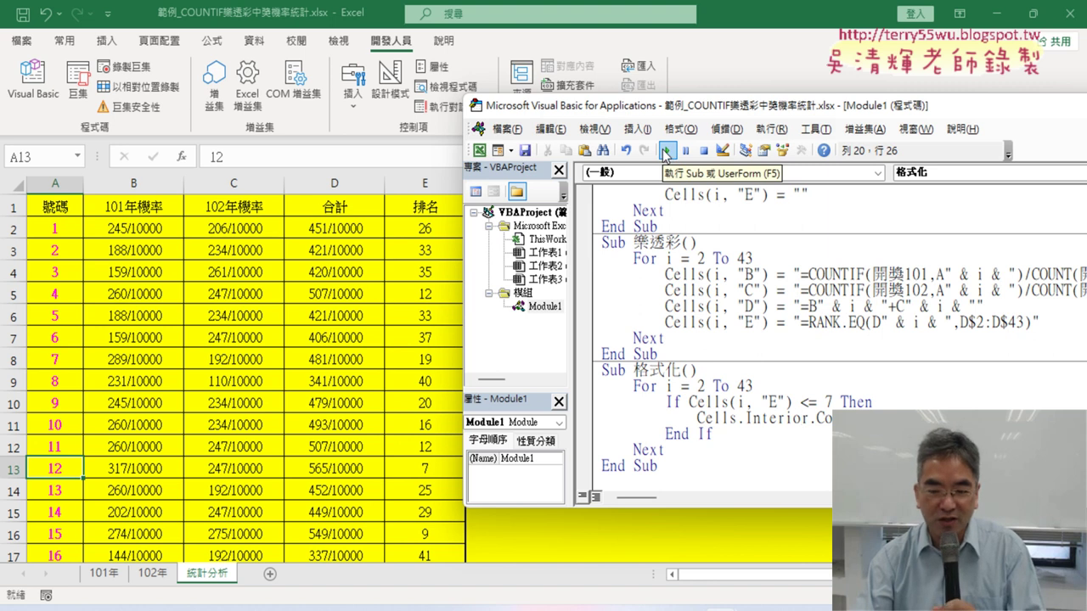
pyautogui.moveTo(791, 403)
pyautogui.mouseDown()
pyautogui.moveTo(727, 403)
pyautogui.moveTo(739, 429)
pyautogui.mouseUp()
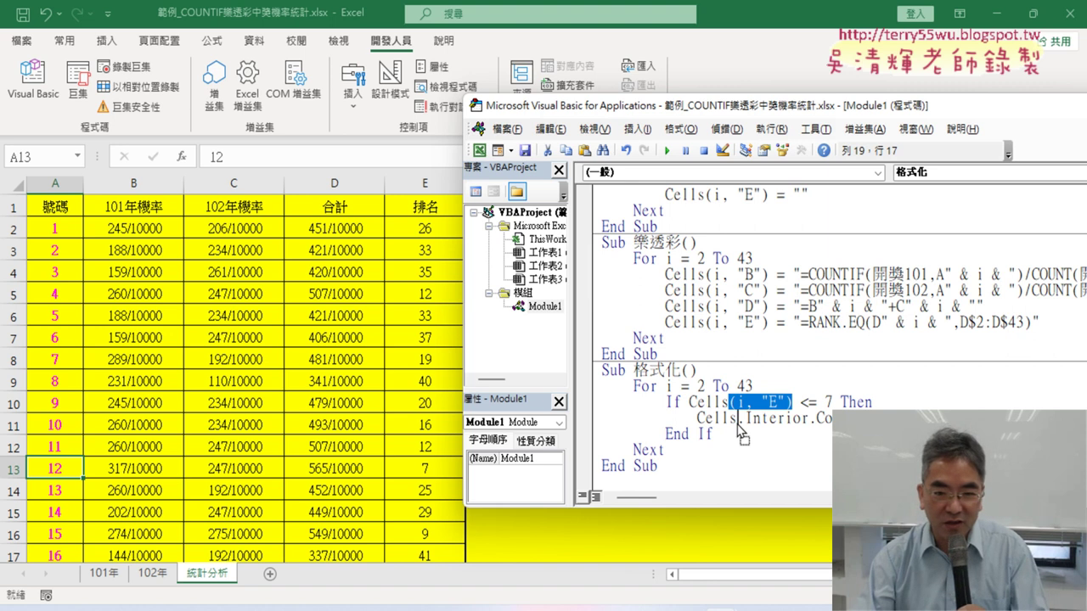
# Edit the macro's colouring statement so it targets Cells(i, "A").Interior.
pyautogui.moveTo(738, 429); pyautogui.dragTo(738, 429)
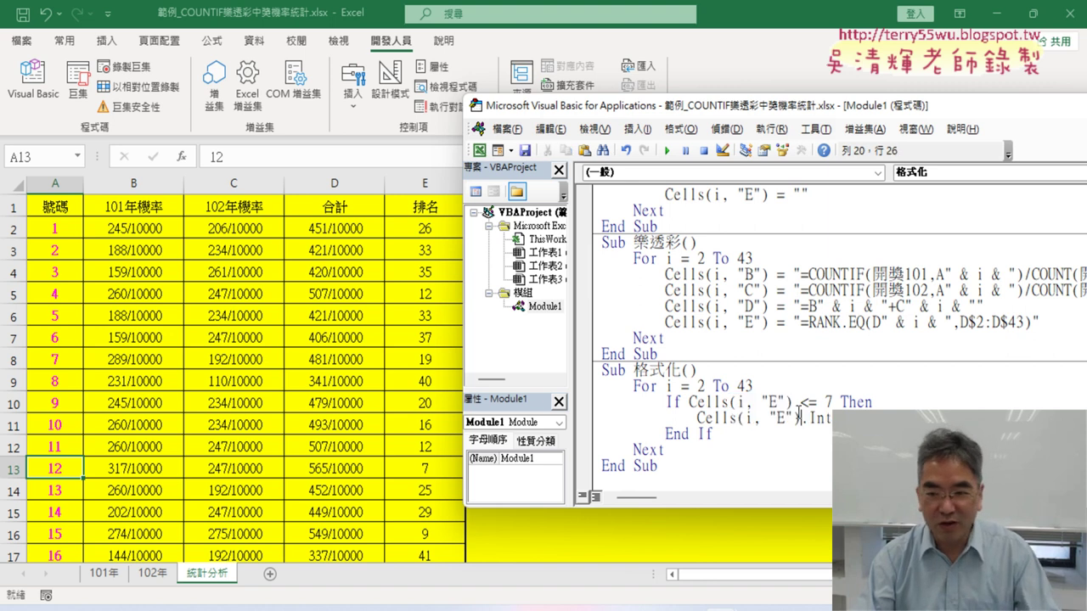
pyautogui.doubleClick(779, 420)
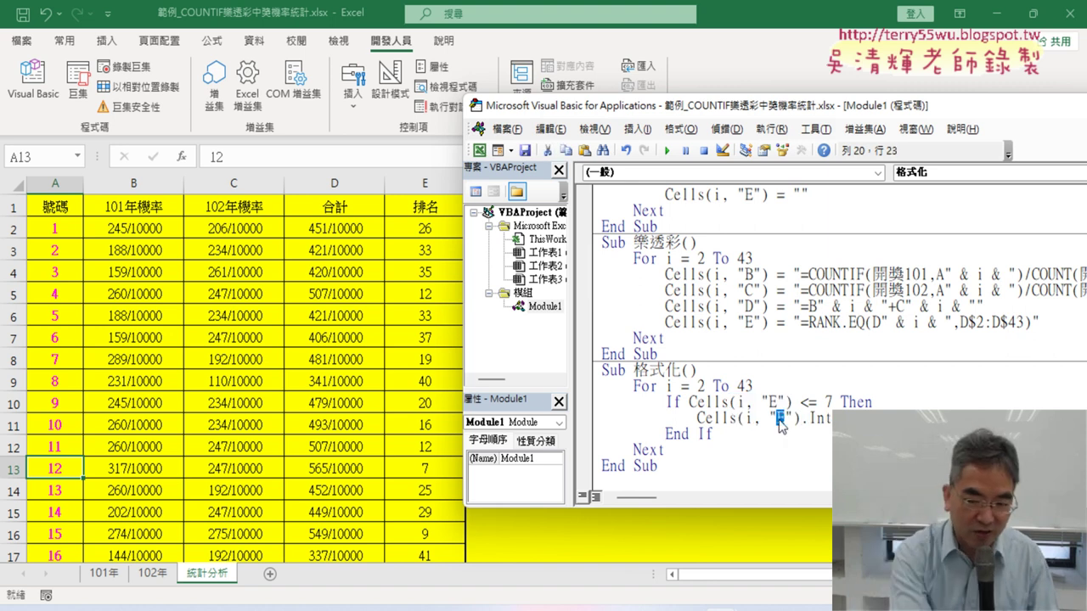
pyautogui.write('A')
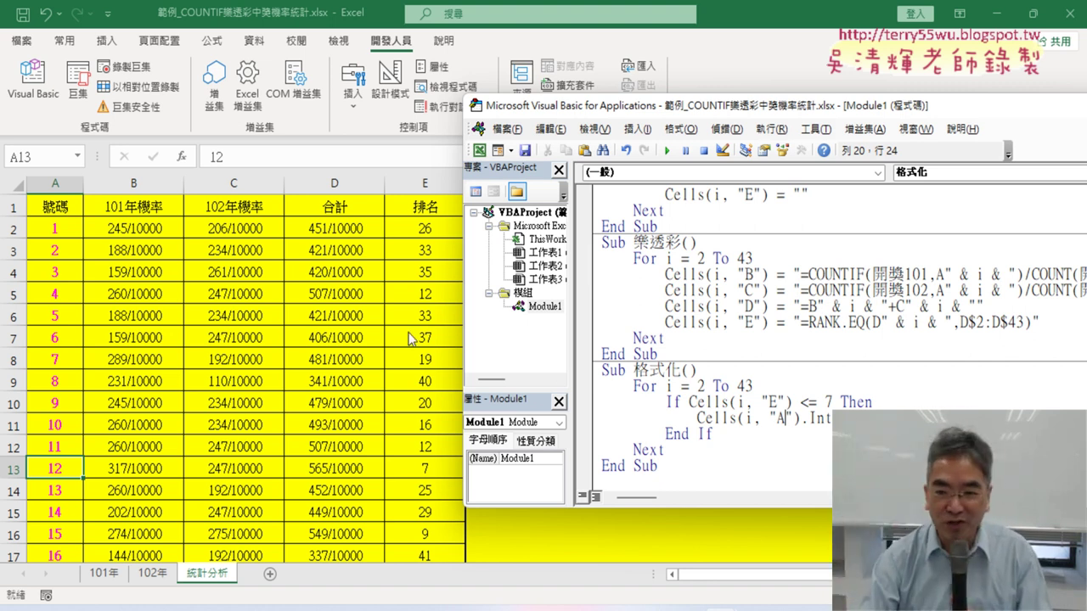
pyautogui.moveTo(798, 418); pyautogui.dragTo(736, 417)
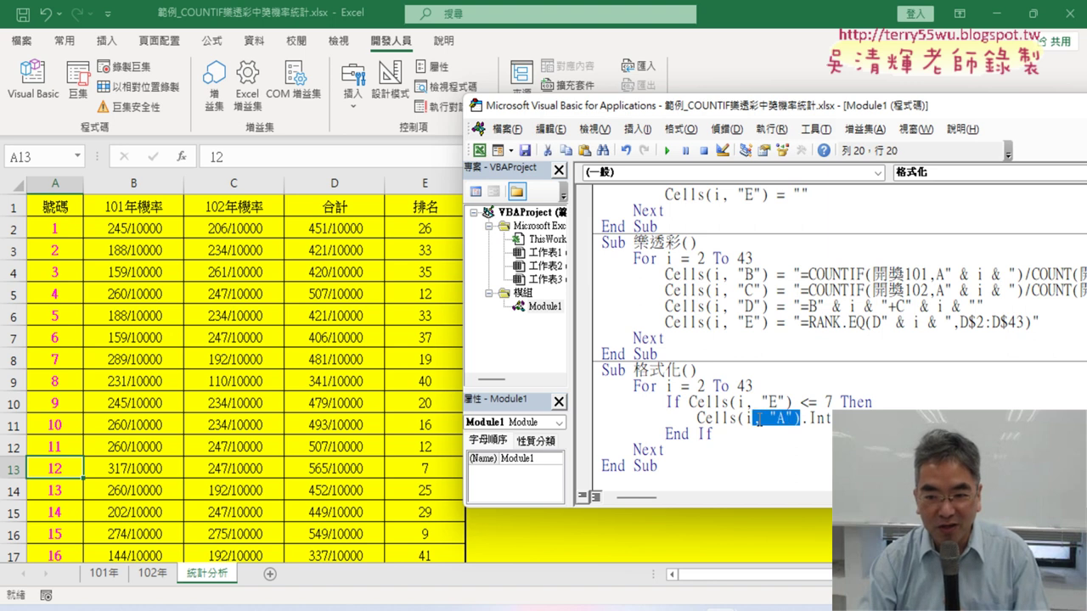
# Select all cells and set Fill Color to No Fill to clear the yellow.
pyautogui.click(13, 186)
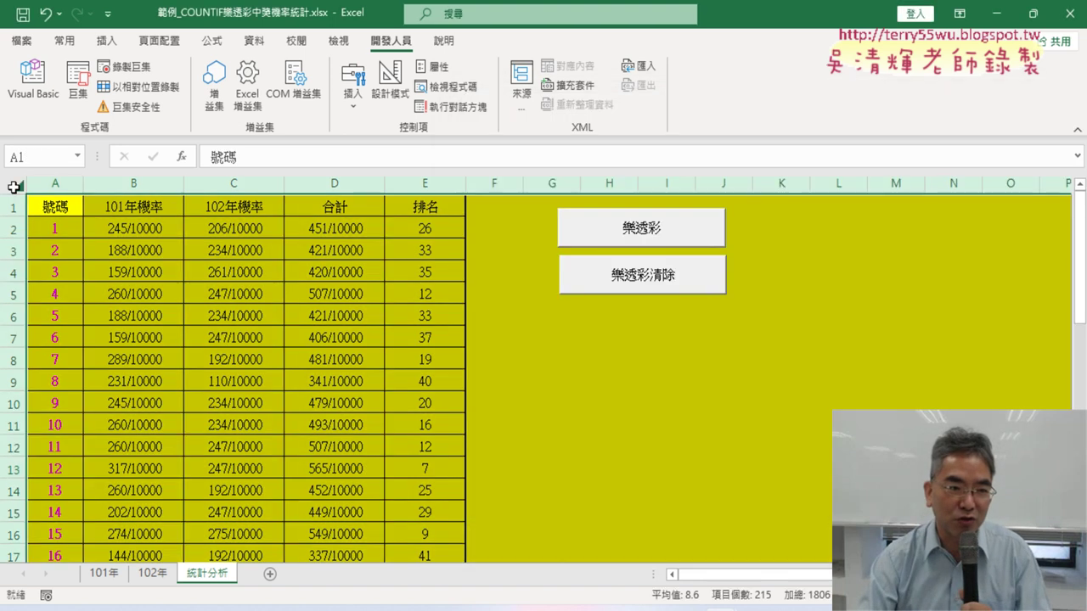
pyautogui.click(63, 40)
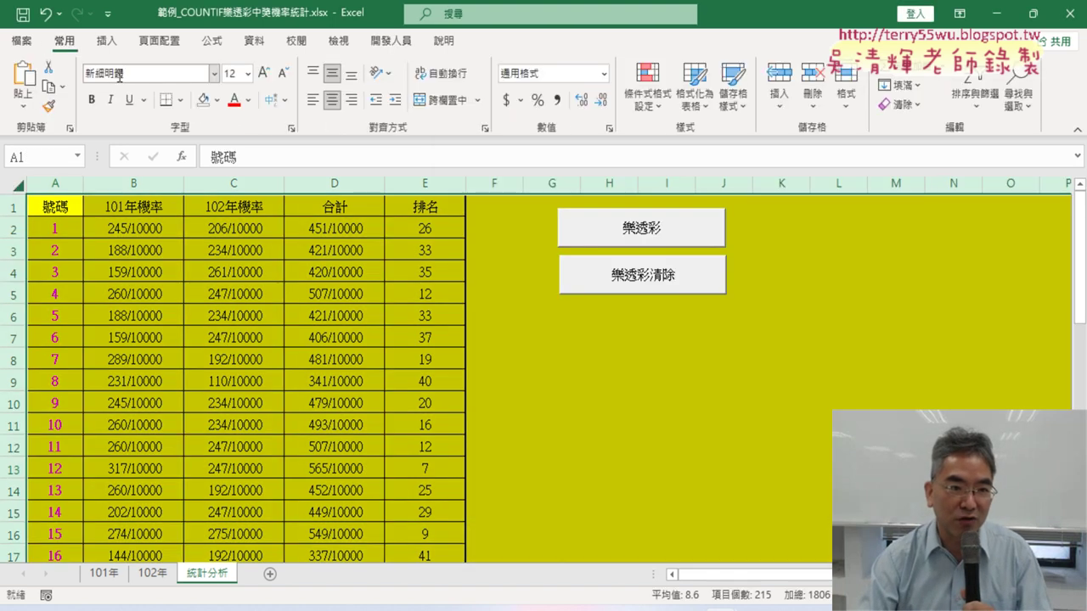
pyautogui.click(217, 100)
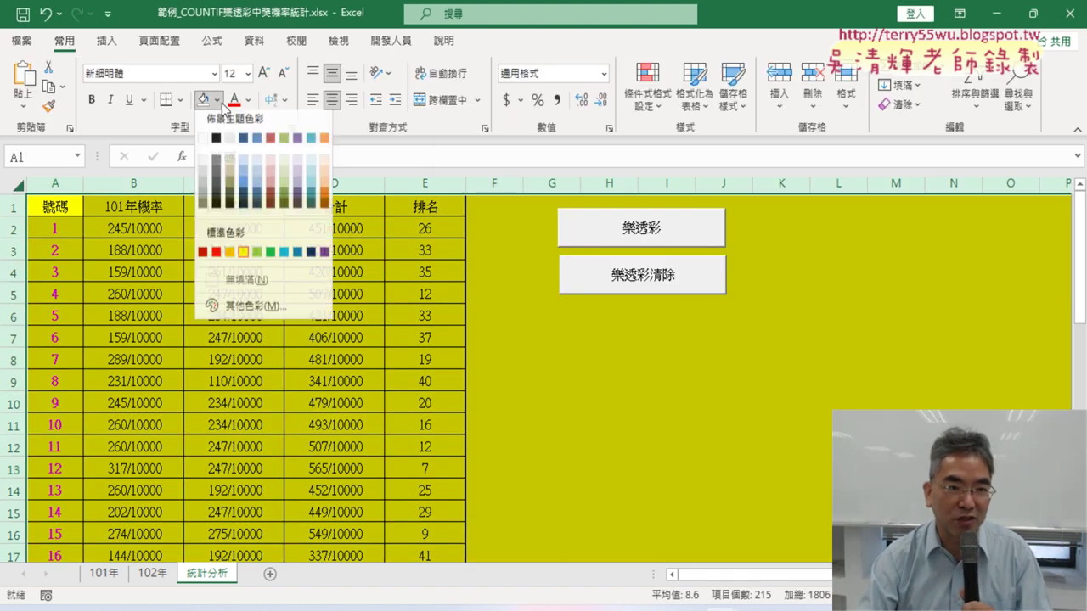
pyautogui.click(253, 287)
pyautogui.click(253, 289)
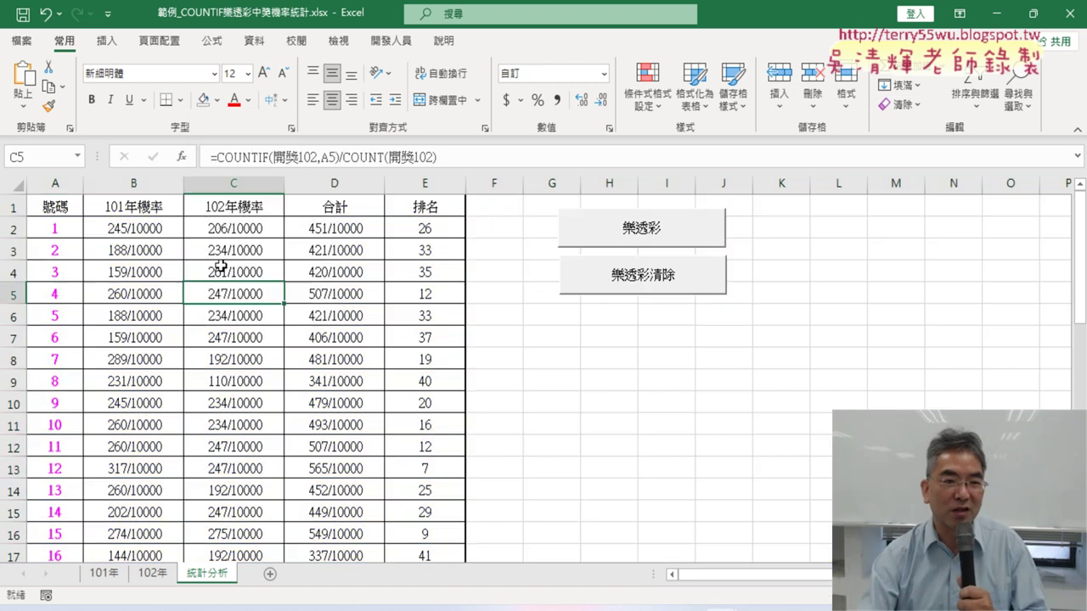
pyautogui.click(19, 181)
pyautogui.click(217, 100)
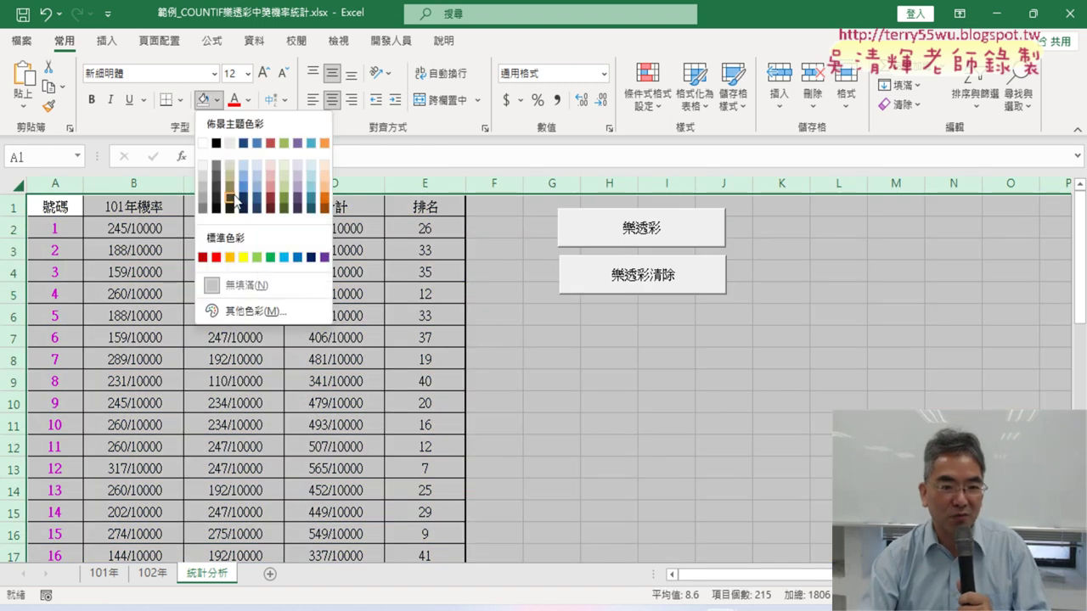
pyautogui.click(262, 292)
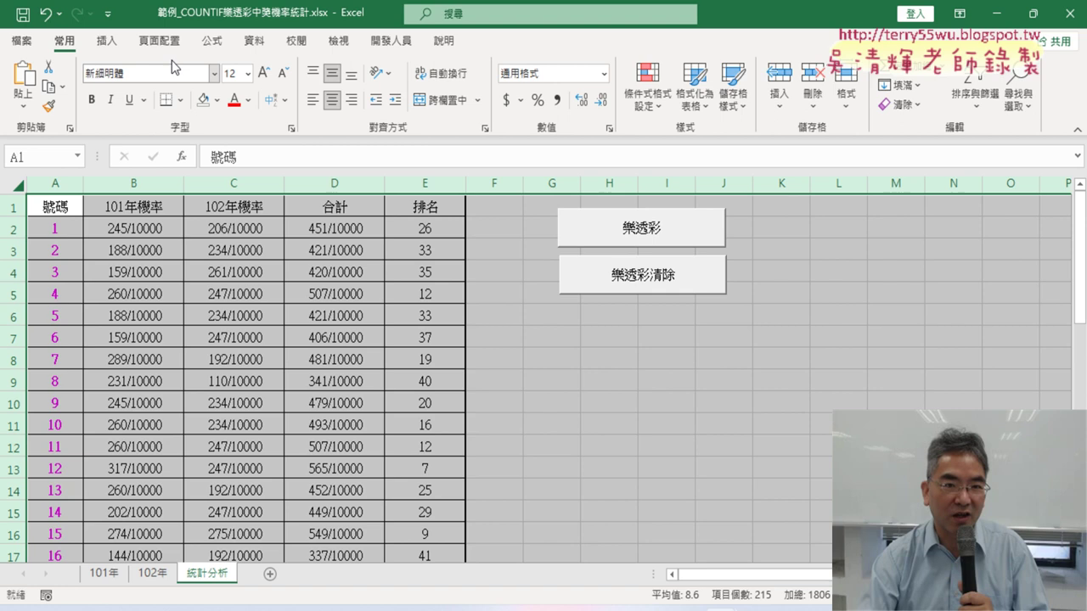
pyautogui.click(392, 41)
pyautogui.click(33, 81)
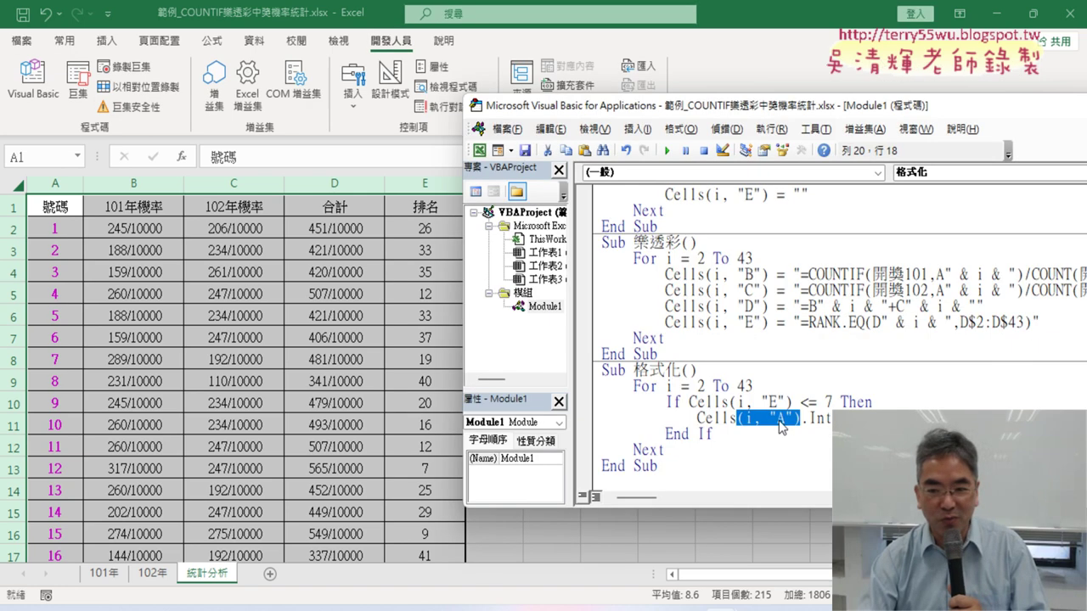
# Rerun the edited 格式化 macro and scroll the sheet to check the yellow column A numbers.
pyautogui.click(777, 418)
pyautogui.moveTo(802, 418); pyautogui.dragTo(736, 417)
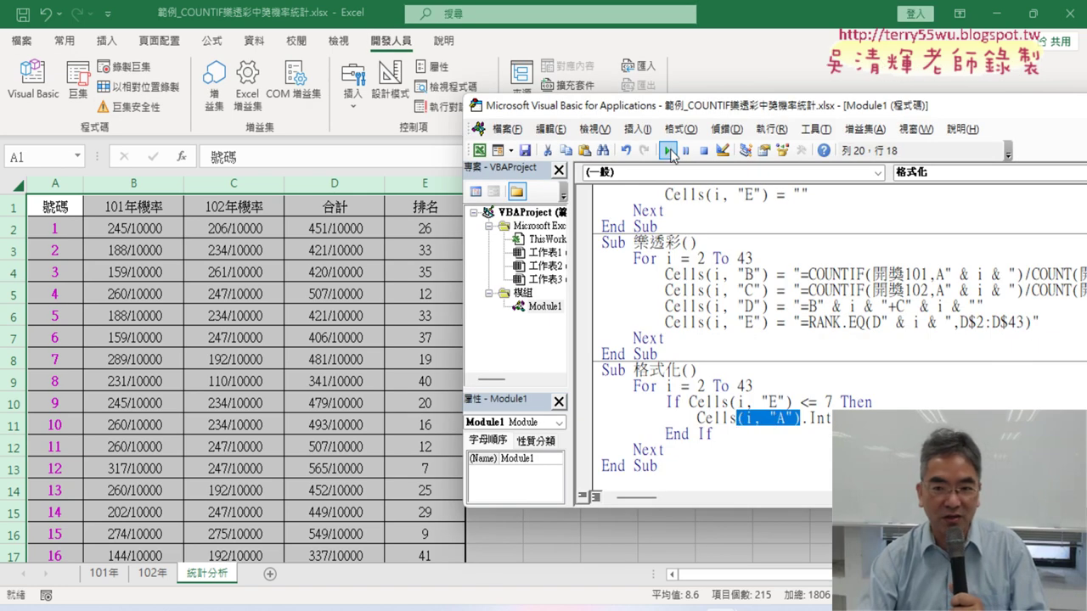
pyautogui.click(668, 150)
pyautogui.click(77, 403)
pyautogui.scroll(-3, 77, 403)
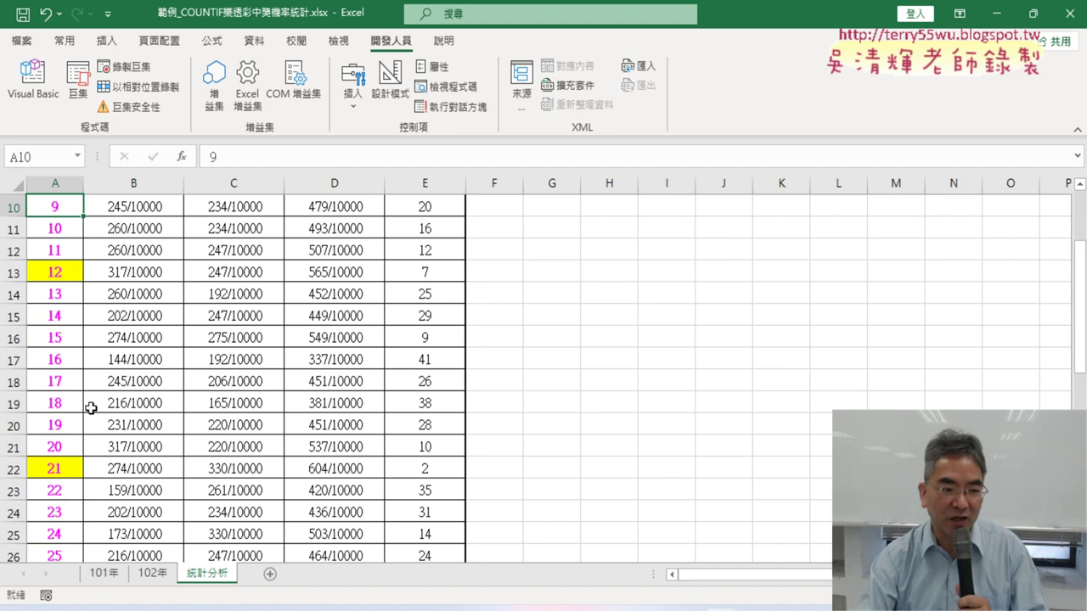